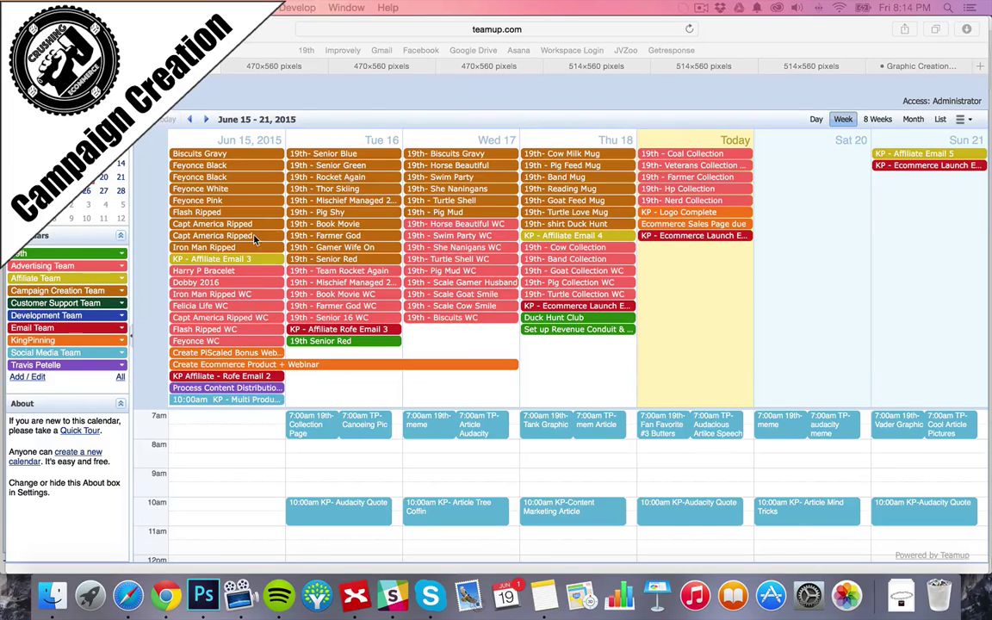
# Switch to the Graphic Creation Template project in Asana and review its tasks from project duplication through quality check.
pyautogui.click(923, 65)
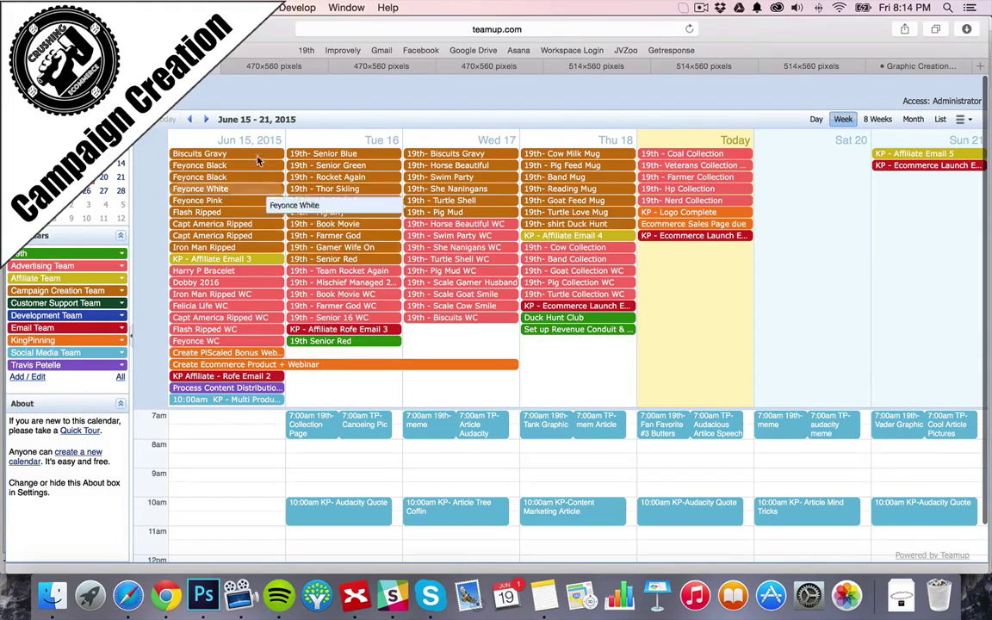
pyautogui.click(918, 66)
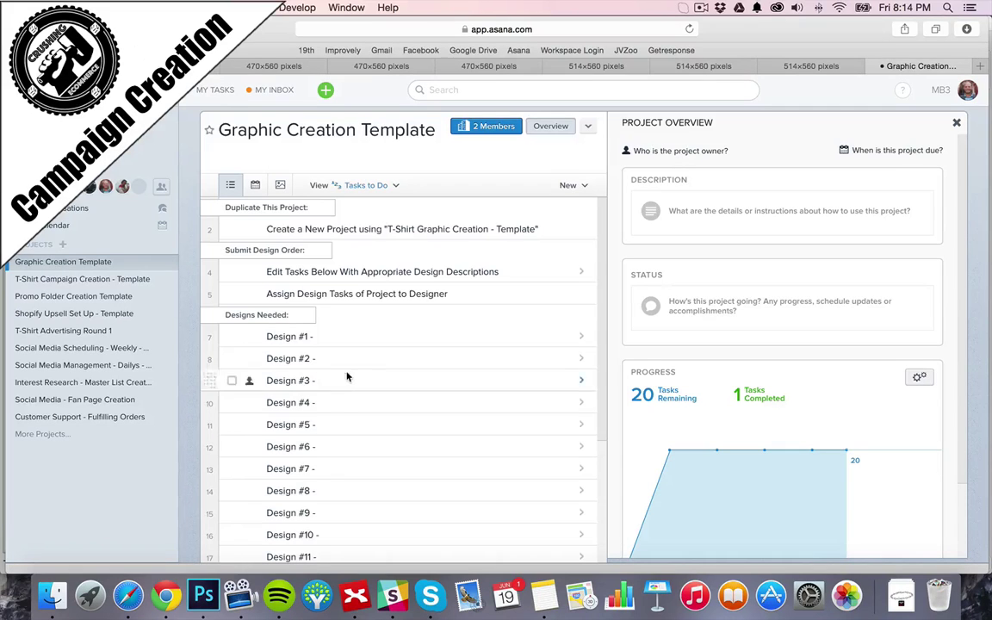
pyautogui.scroll(-5, 349, 375)
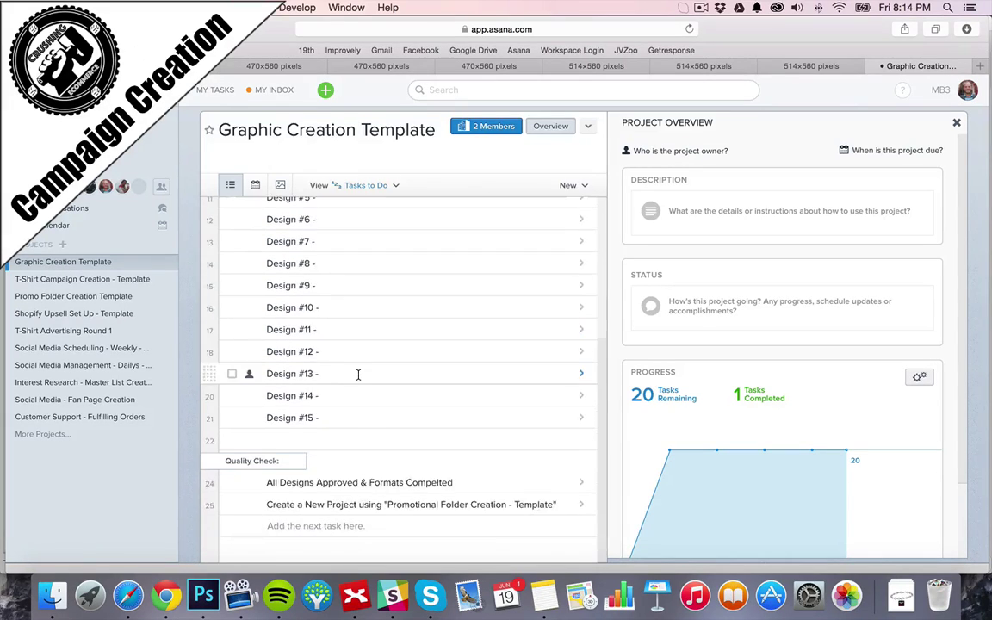
pyautogui.scroll(5, 359, 376)
# Open the Design #1 task and enter "DETAILED DESCRIPTION" as its description.
pyautogui.click(308, 337)
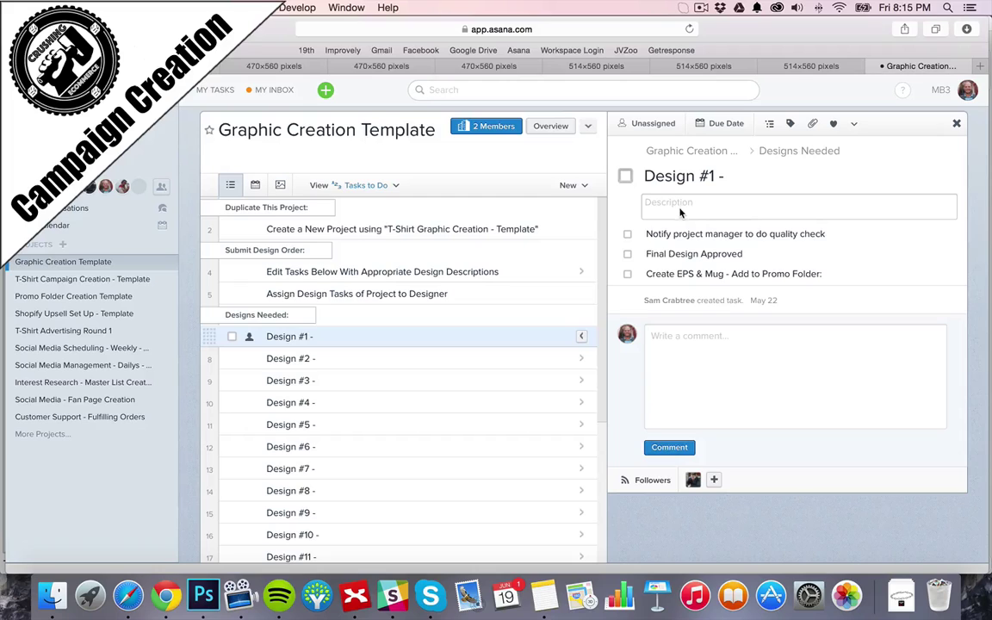
pyautogui.click(664, 204)
pyautogui.write('DE')
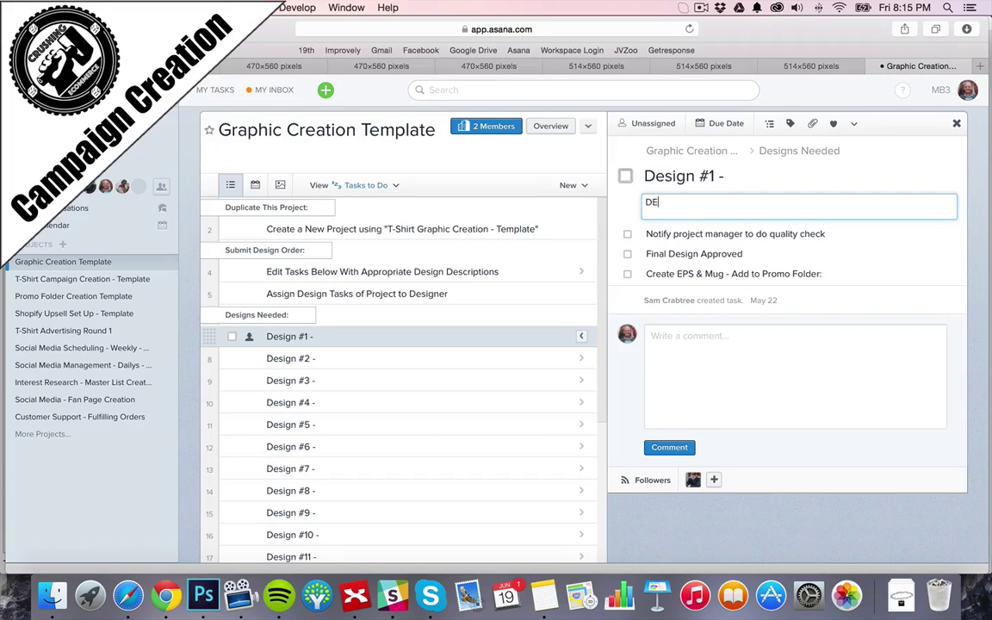
pyautogui.write('TAILED DESCRIPTION')
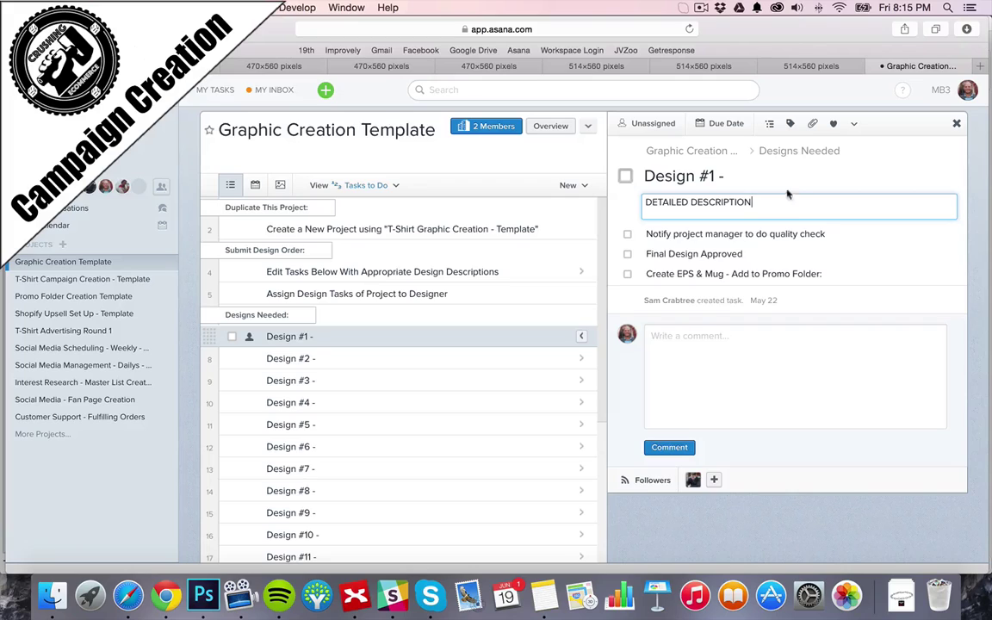
pyautogui.click(588, 168)
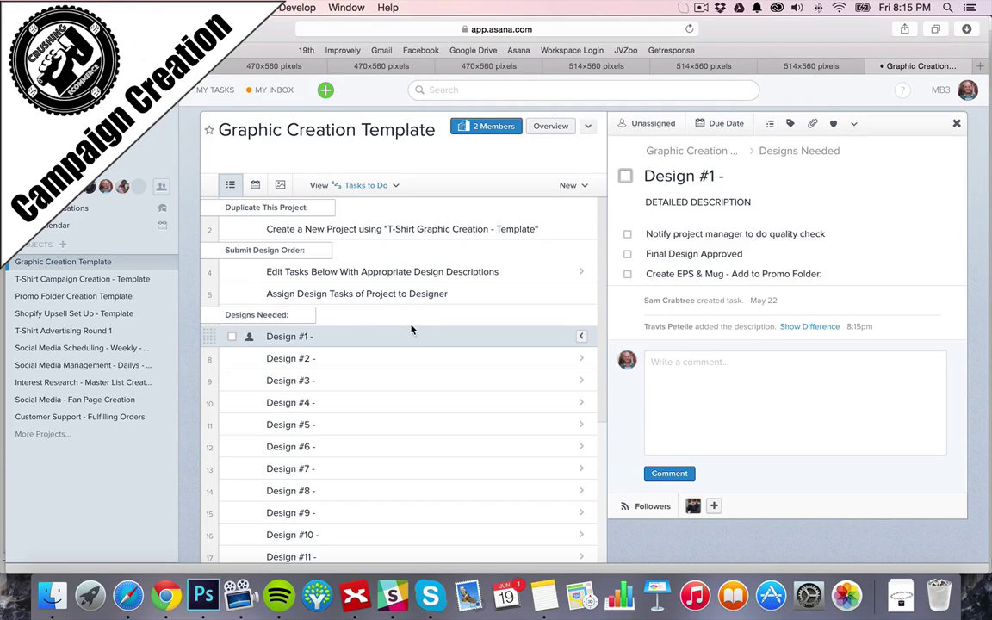
pyautogui.scroll(-1, 389, 328)
pyautogui.click(320, 332)
pyautogui.click(319, 312)
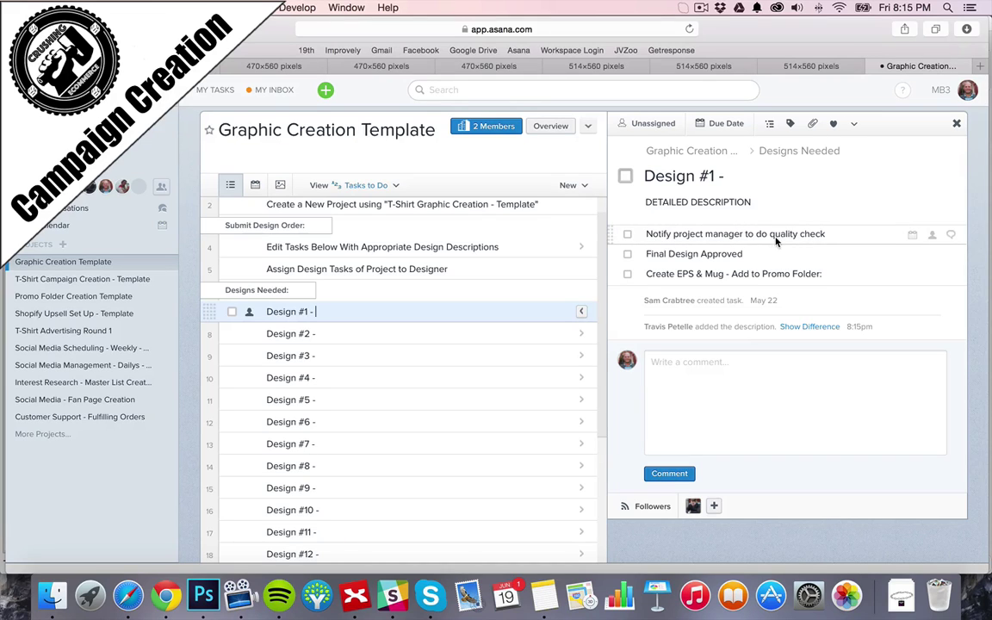
# Switch to Finder and open the Google Drive folder MB3 > 19th > Quality Check.
pyautogui.click(52, 596)
pyautogui.click(500, 112)
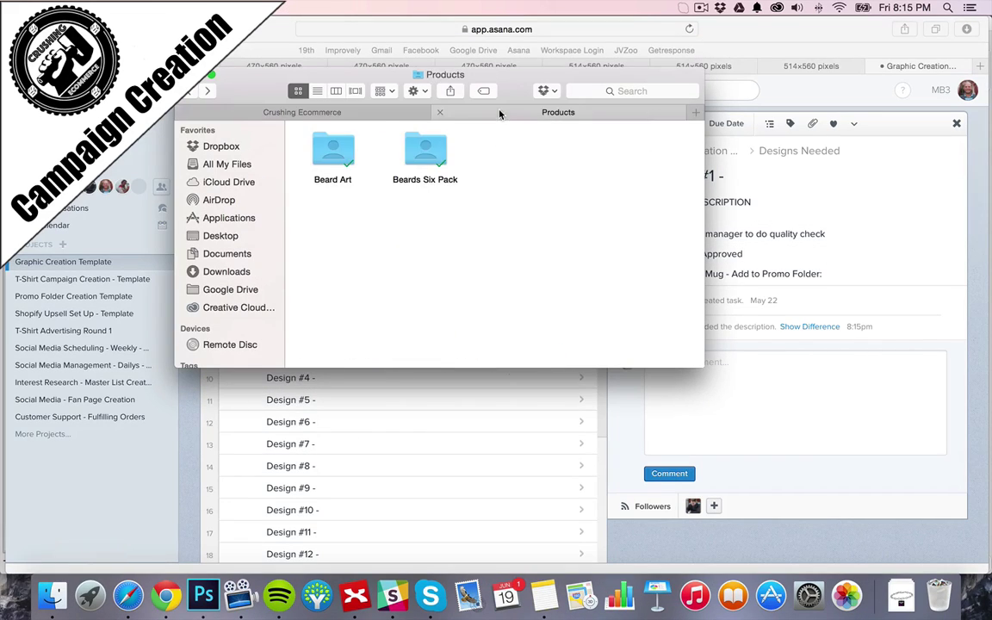
pyautogui.click(244, 289)
pyautogui.doubleClick(333, 151)
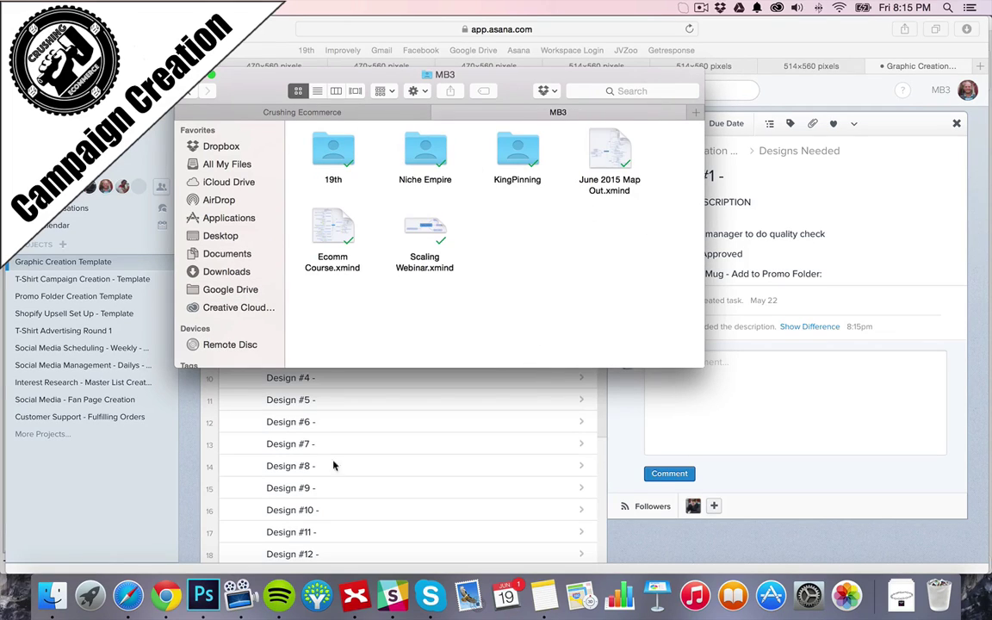
pyautogui.doubleClick(340, 148)
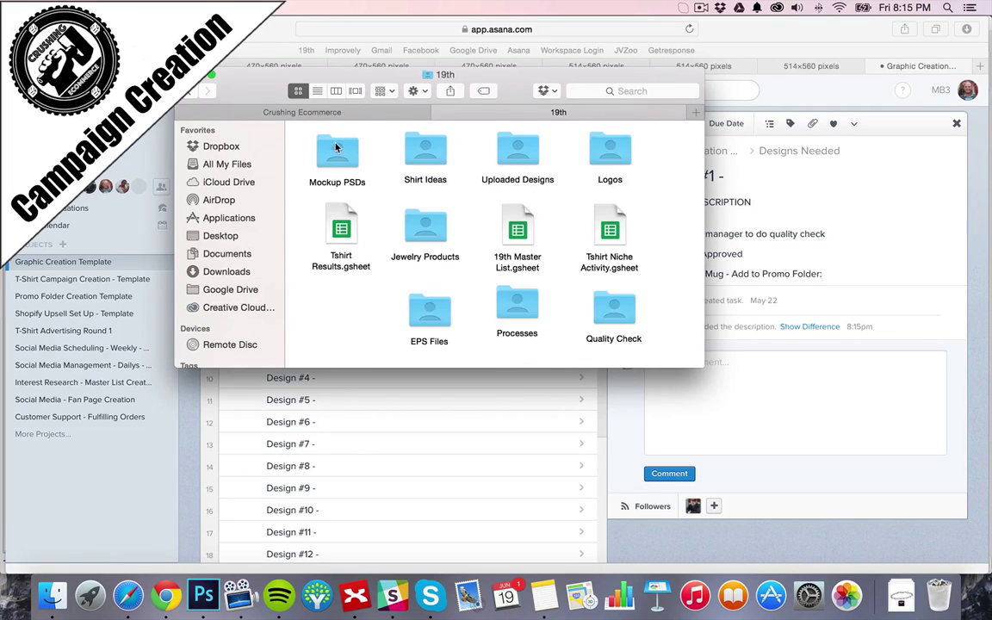
pyautogui.doubleClick(613, 312)
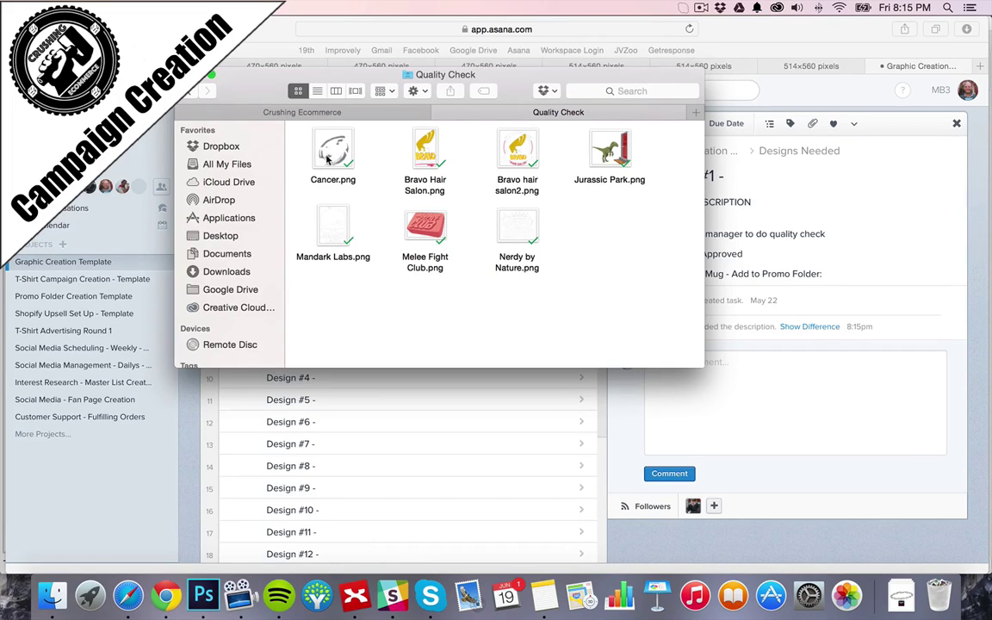
# Preview the Jurassic Park.png design from the Quality Check folder, then return to the folder.
pyautogui.click(616, 155)
pyautogui.doubleClick(617, 156)
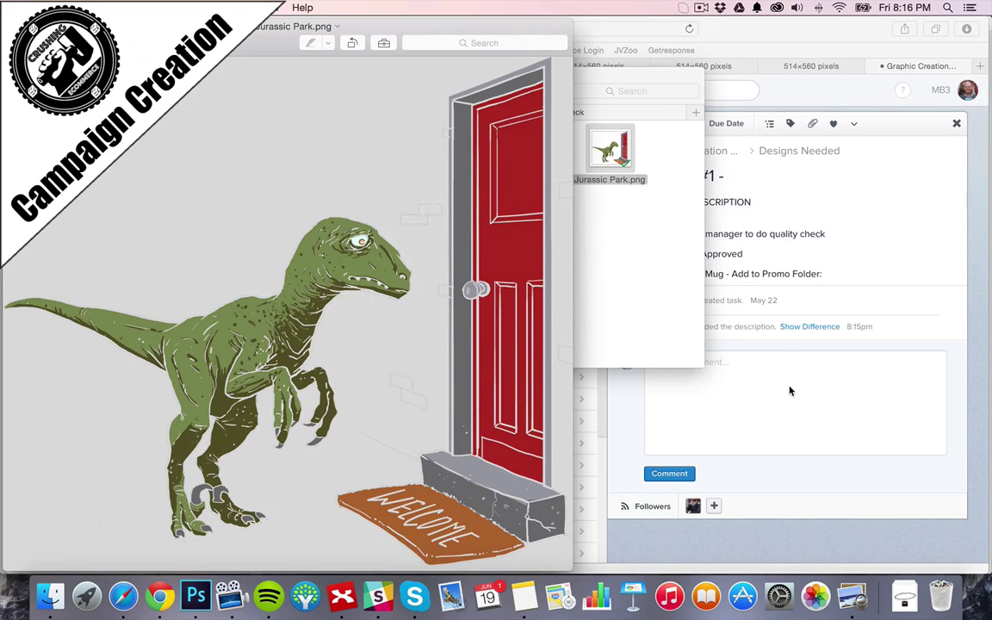
pyautogui.click(615, 162)
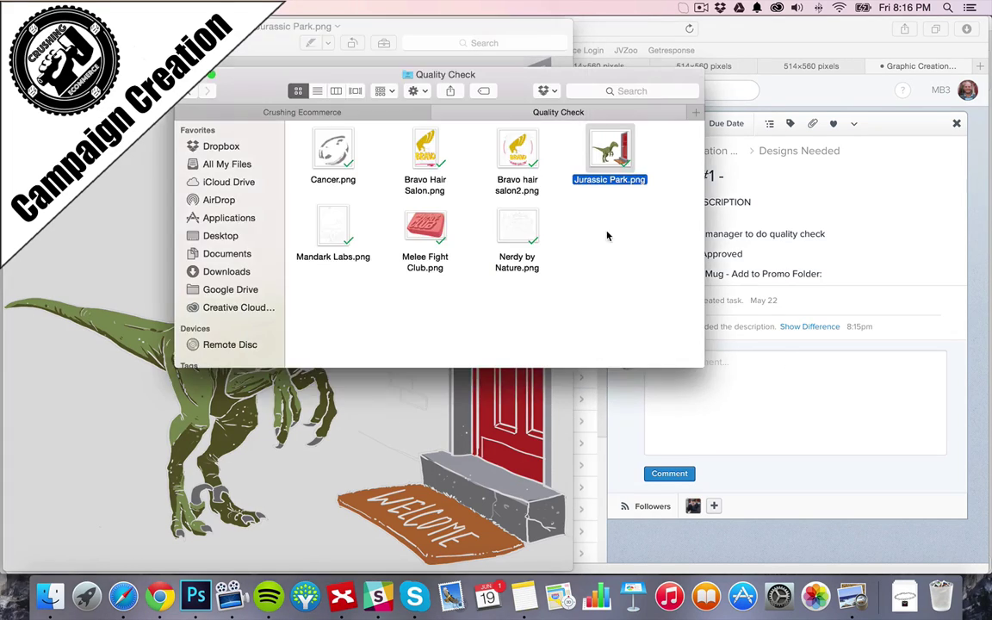
# Go back to the MB3 folder and open Niche Empire > Niches to look through the niche categories.
pyautogui.click(191, 91)
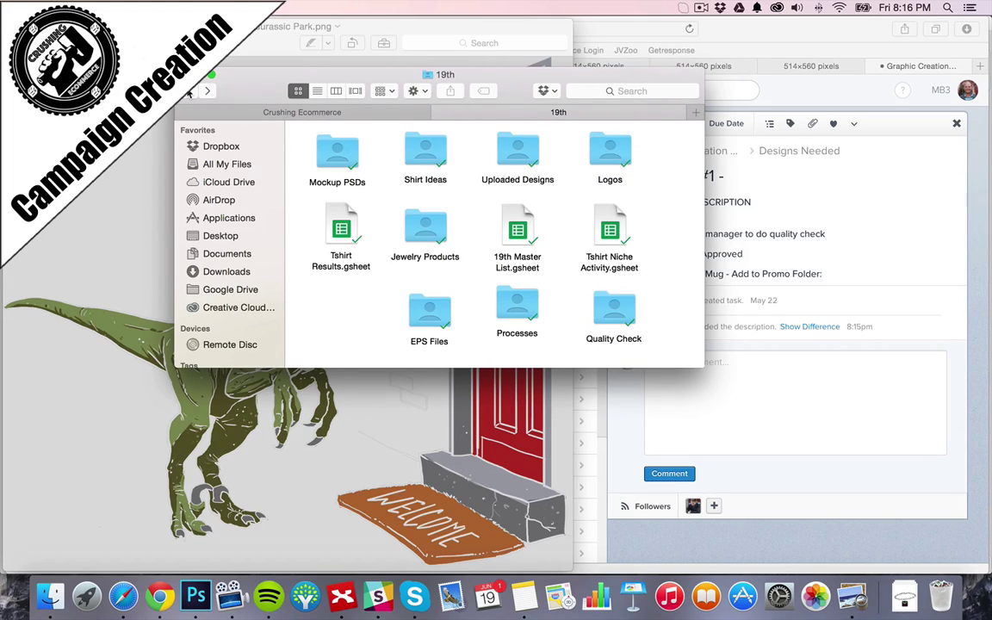
pyautogui.click(190, 92)
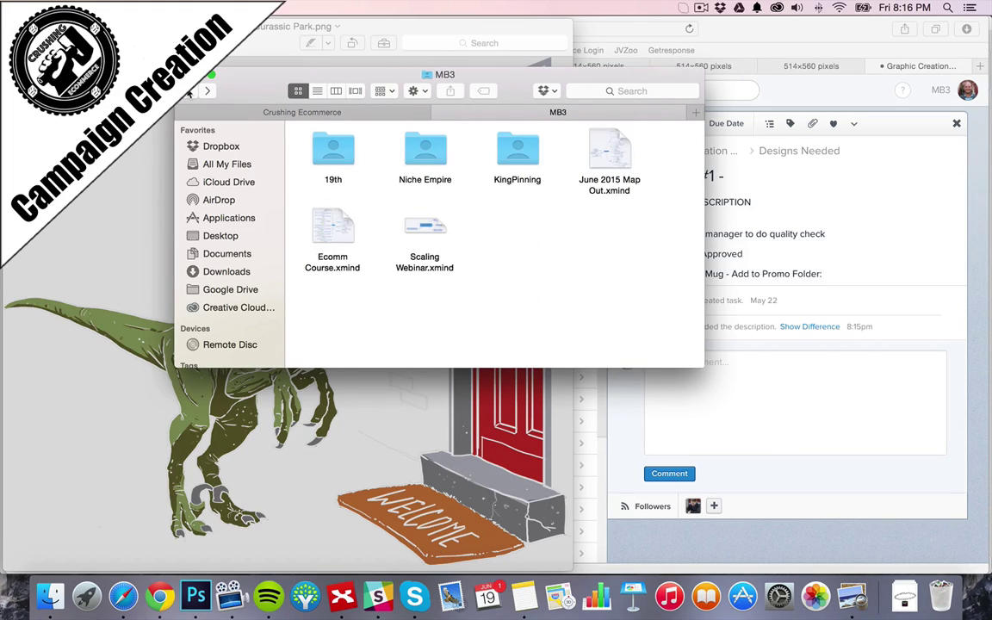
pyautogui.doubleClick(433, 158)
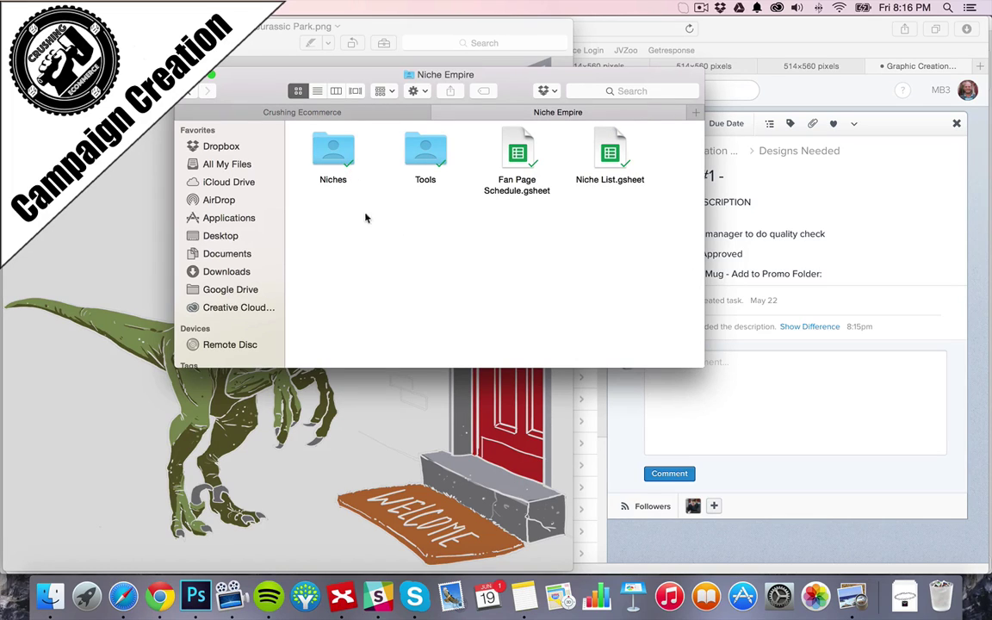
pyautogui.doubleClick(345, 154)
pyautogui.scroll(2, 358, 157)
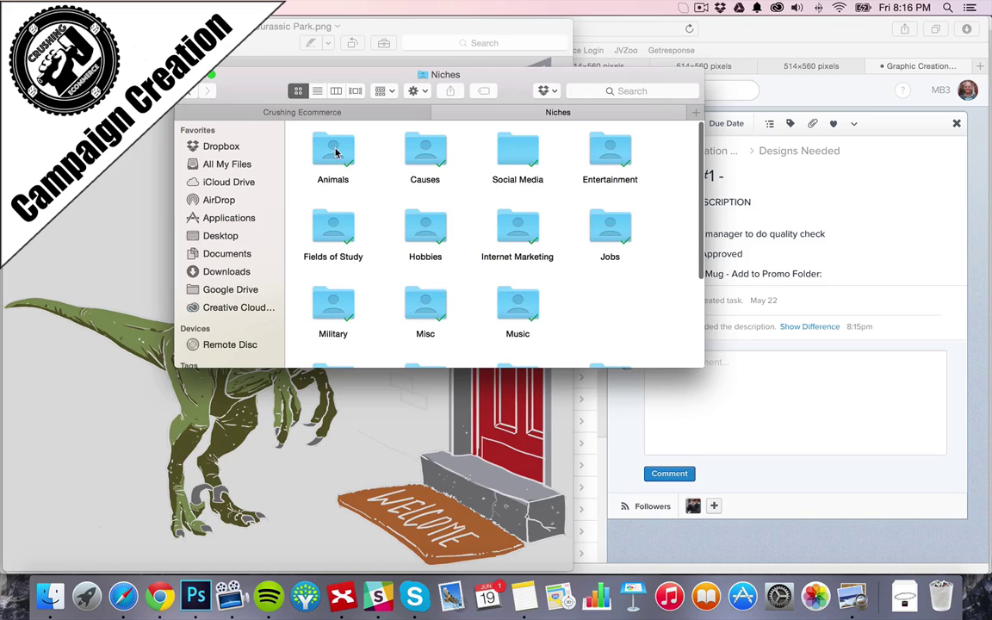
pyautogui.scroll(-1, 517, 292)
pyautogui.scroll(-3, 517, 293)
pyautogui.scroll(3, 517, 276)
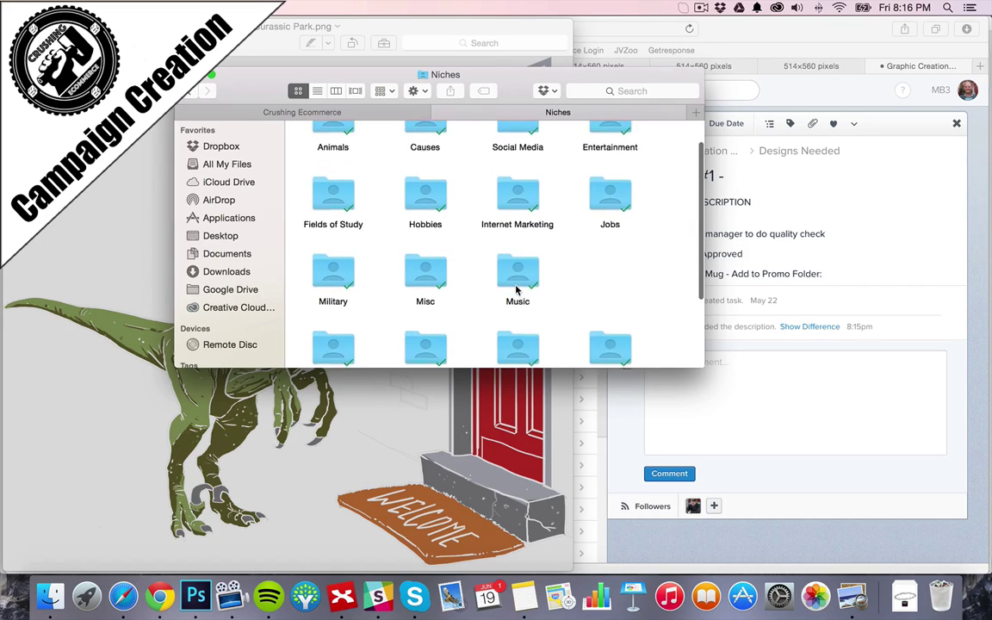
# Open the design's promo folder at Entertainment > Movies > Jurassic Park > Jurassic Park Welcome.
pyautogui.doubleClick(606, 138)
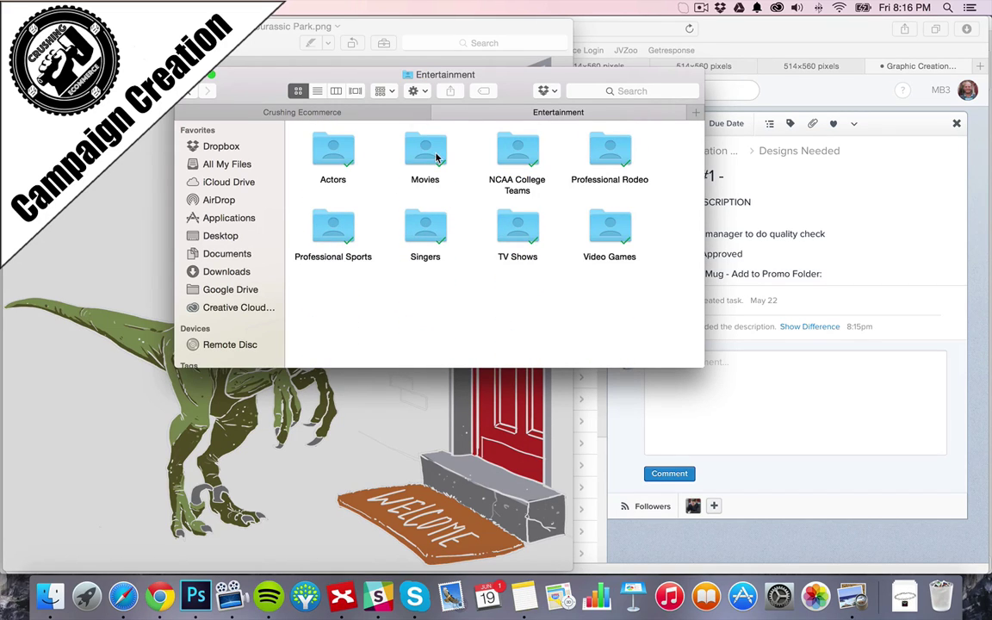
pyautogui.doubleClick(422, 149)
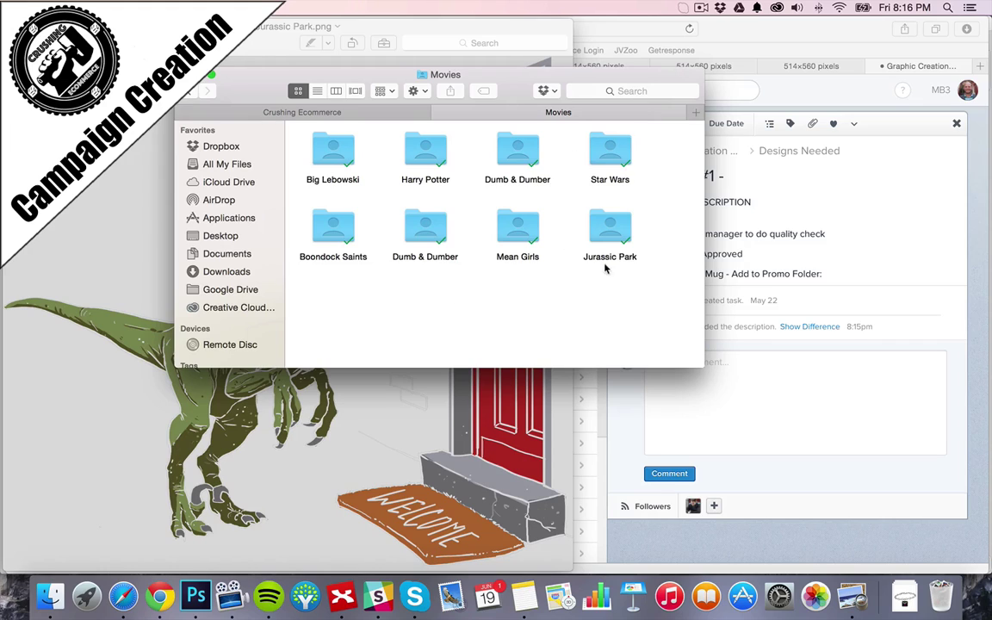
pyautogui.doubleClick(607, 232)
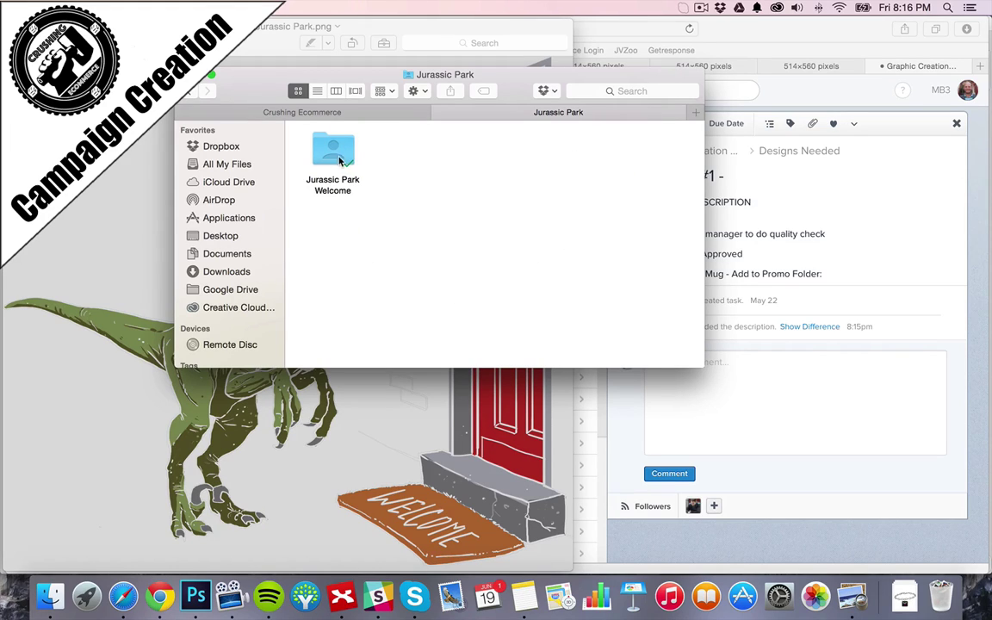
pyautogui.doubleClick(334, 153)
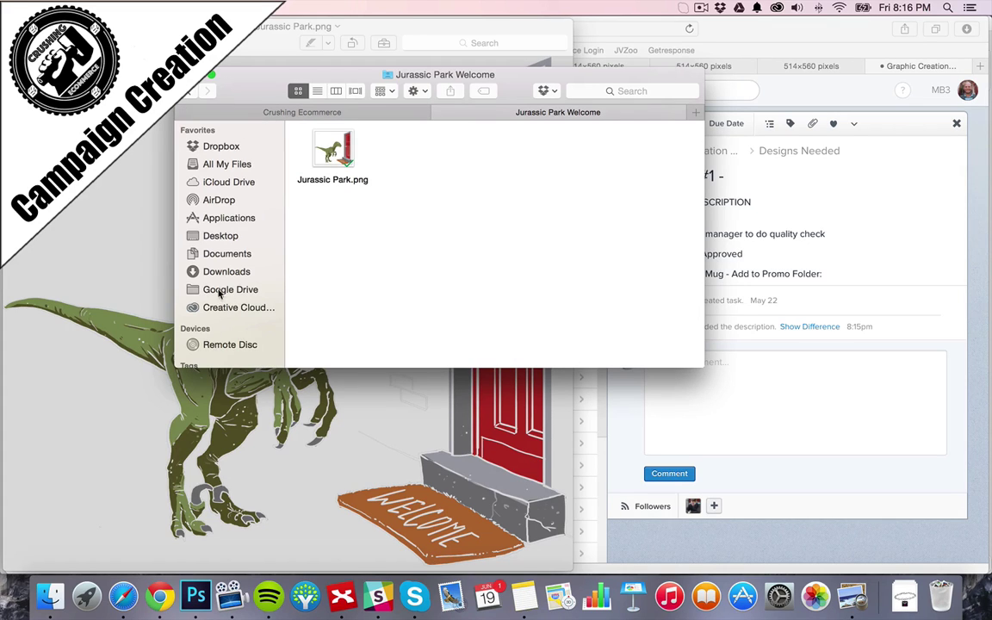
# Return to the Graphic Creation Template in Asana and review the remaining designs and the Quality Check section.
pyautogui.click(740, 362)
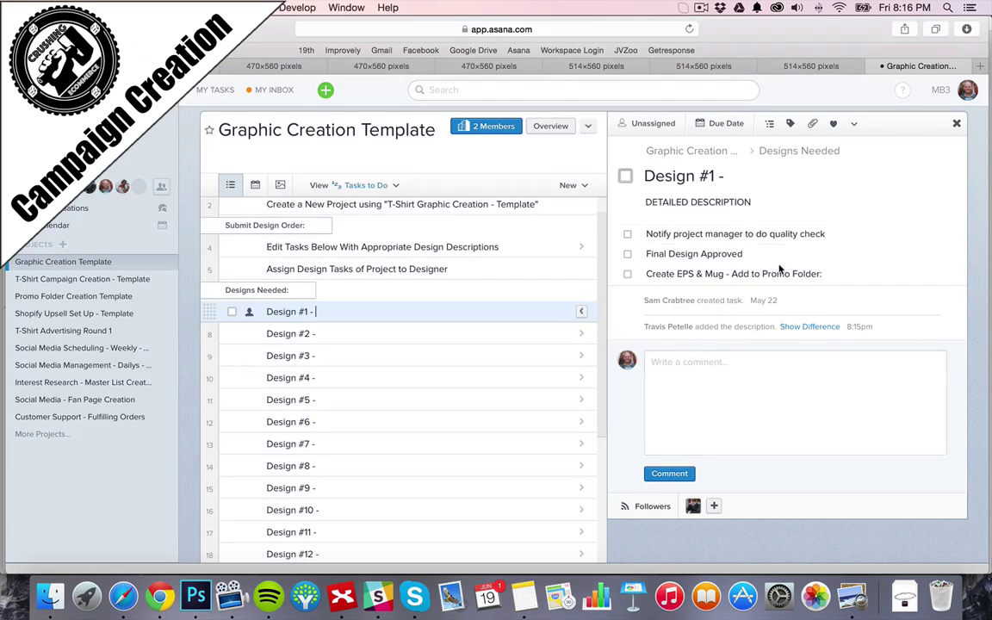
pyautogui.scroll(-5, 422, 258)
pyautogui.scroll(-1, 464, 282)
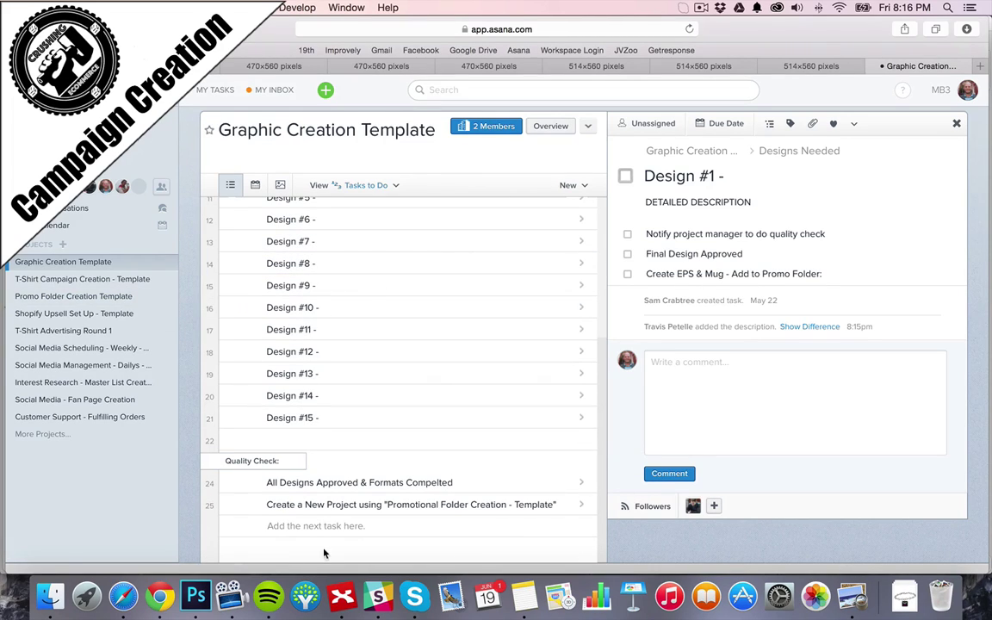
# Open the Promo Folder Creation Template project and show the details of its Design #1 mockup task.
pyautogui.click(50, 596)
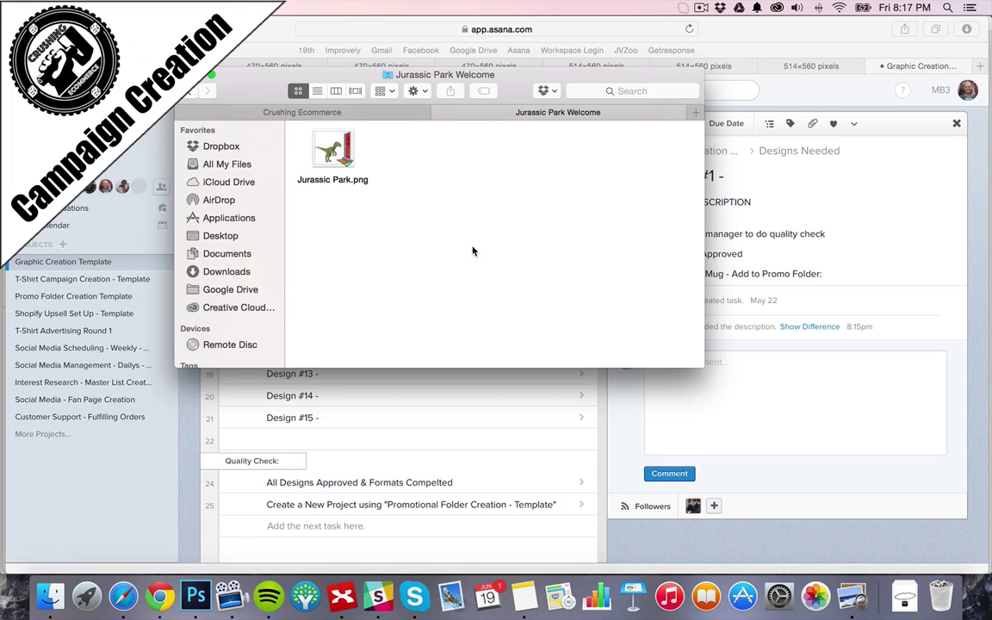
pyautogui.click(85, 261)
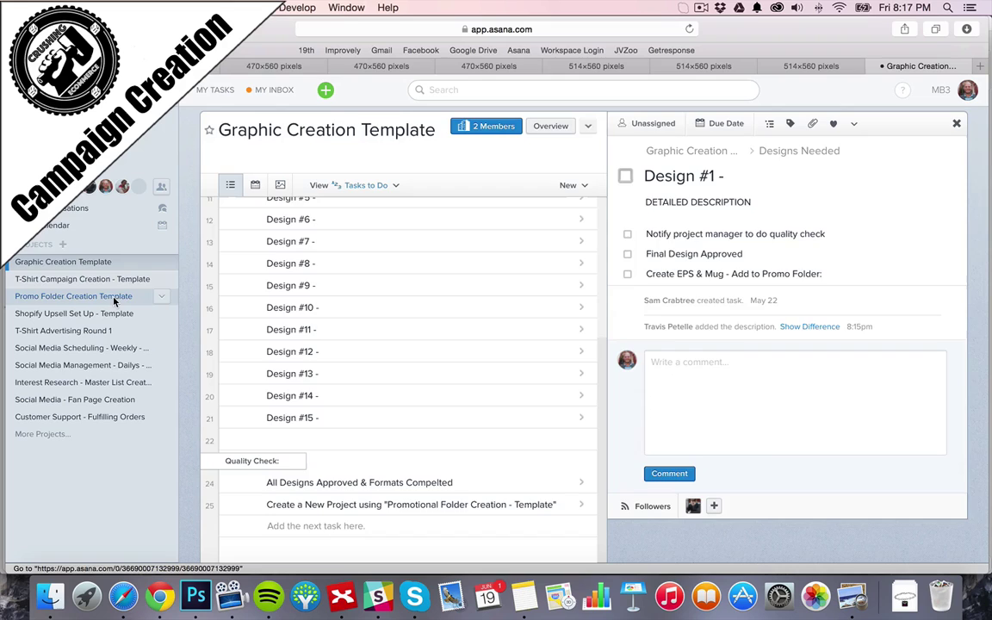
pyautogui.click(95, 297)
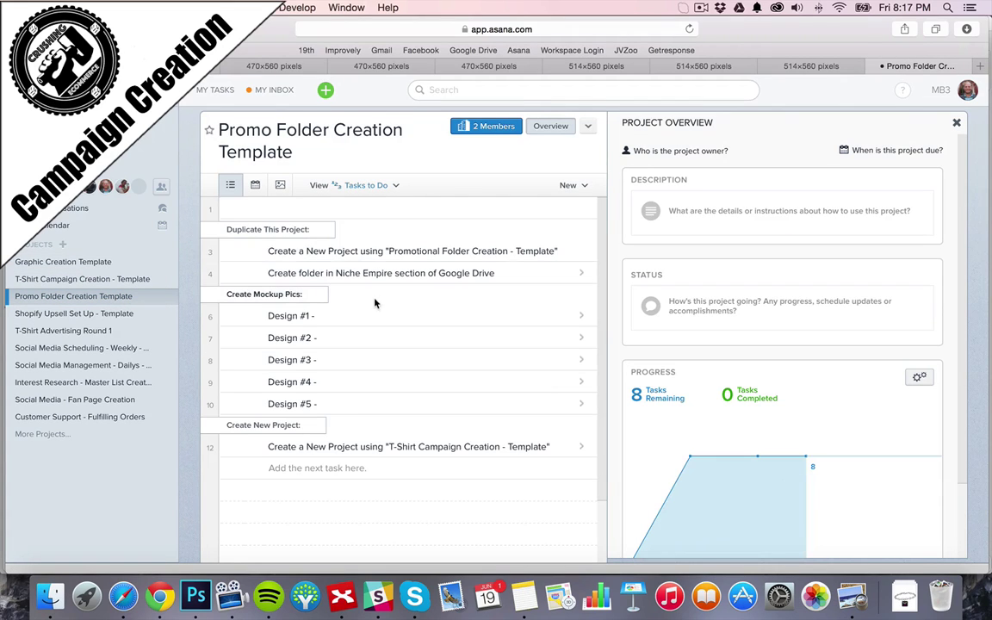
pyautogui.click(295, 315)
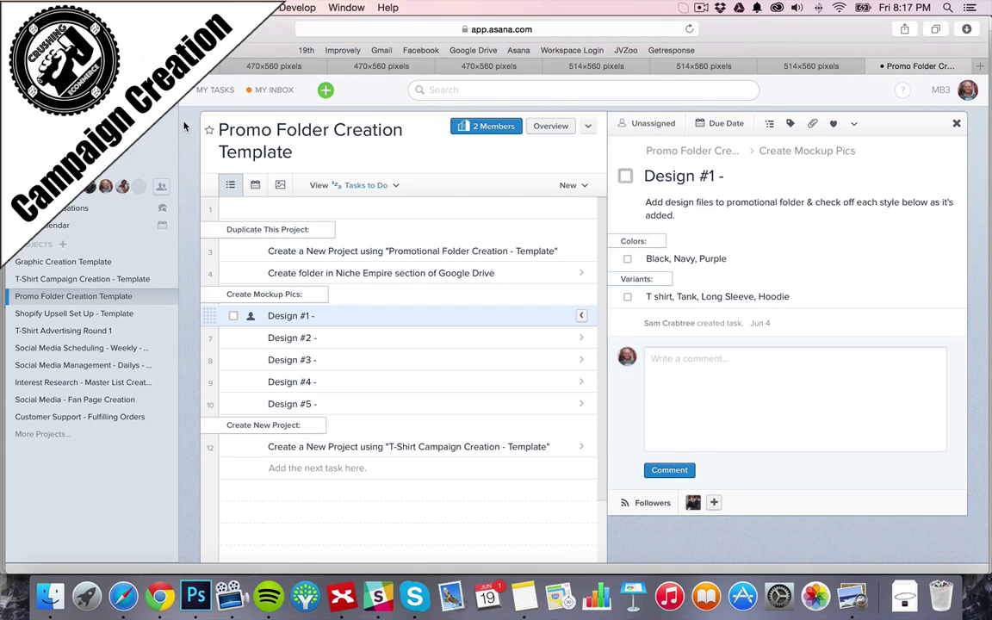
# Begin saving the black T-shirt mockup to Google Drive > MB3 > Niche Empire > Niches > Misc > Beards > Products, and start a new folder there.
pyautogui.click(265, 67)
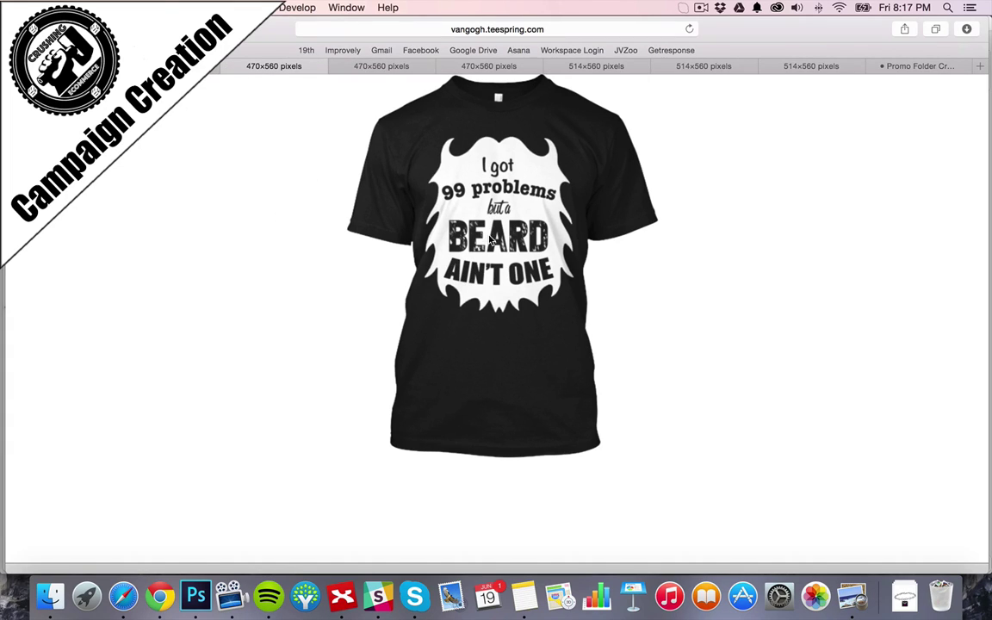
pyautogui.rightClick(488, 210)
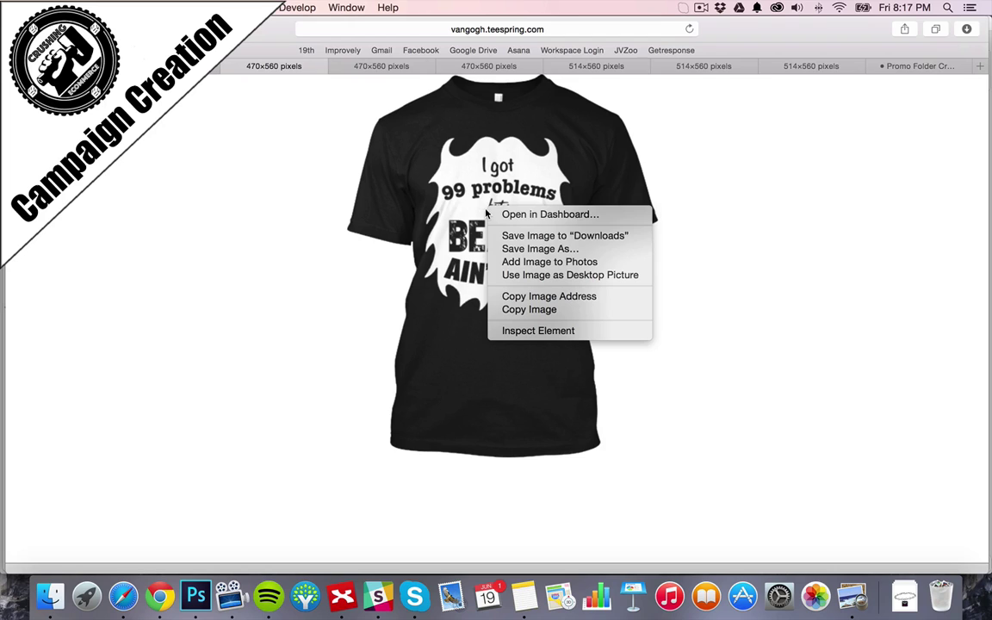
pyautogui.click(534, 249)
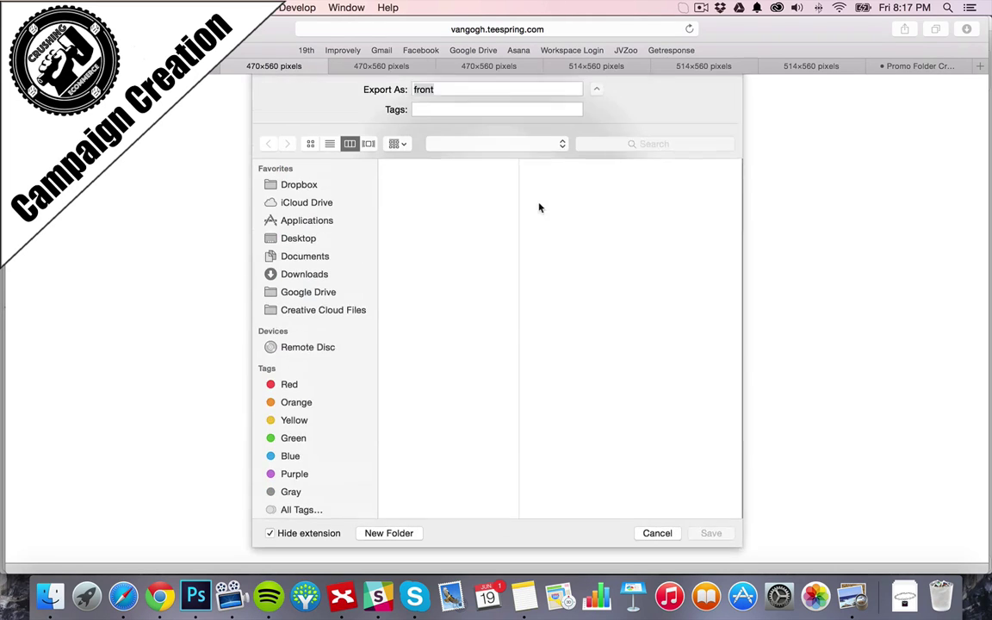
pyautogui.click(309, 300)
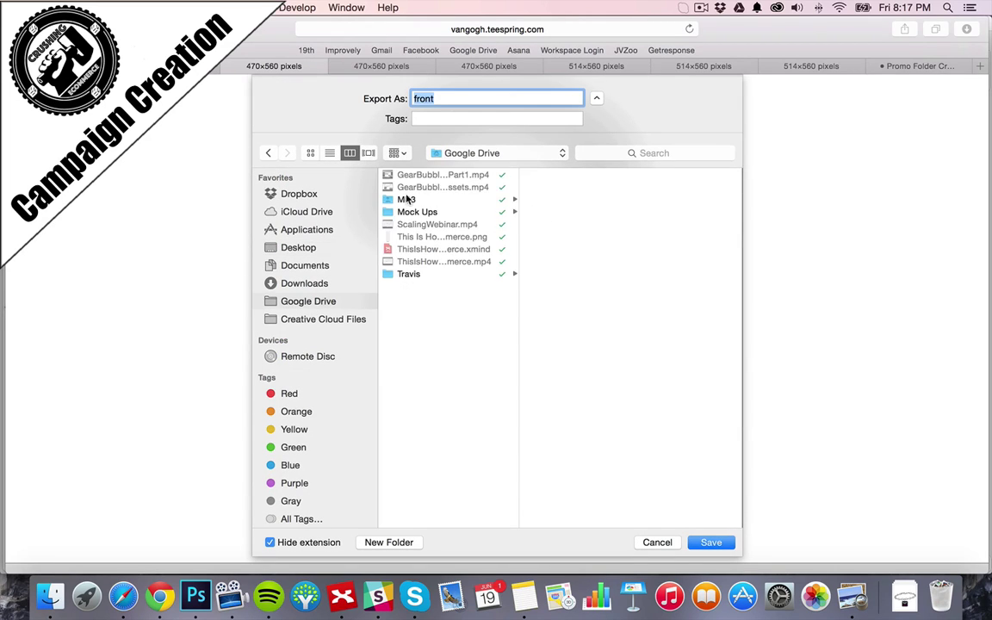
pyautogui.click(404, 199)
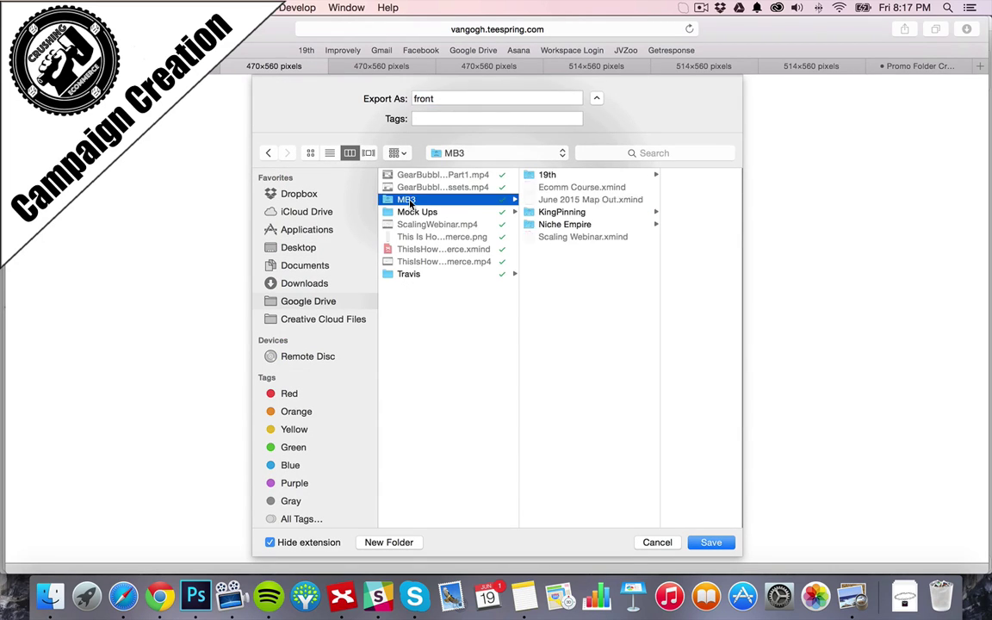
pyautogui.click(532, 224)
pyautogui.click(639, 199)
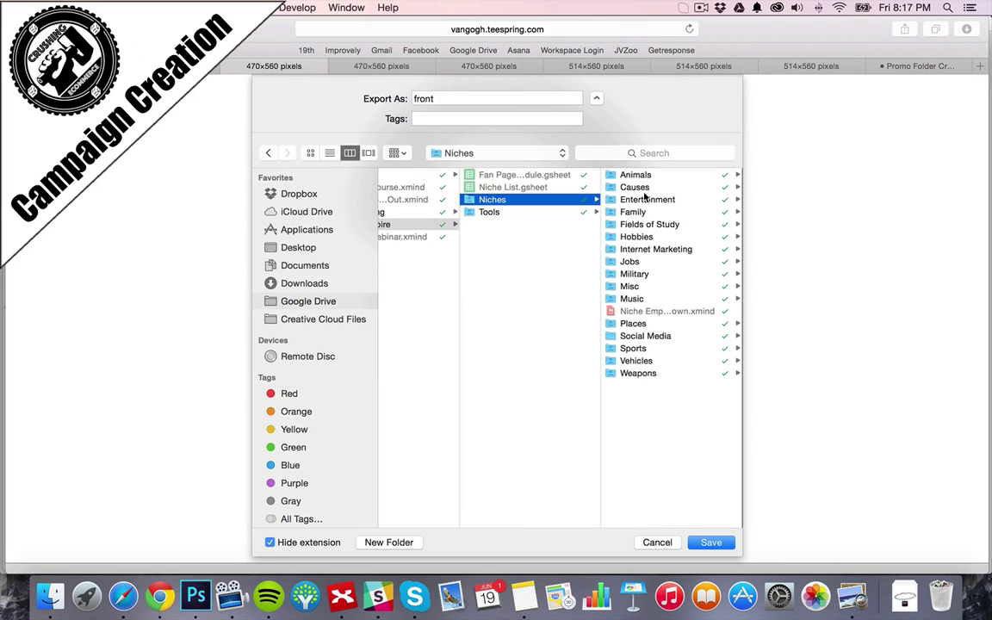
pyautogui.click(633, 287)
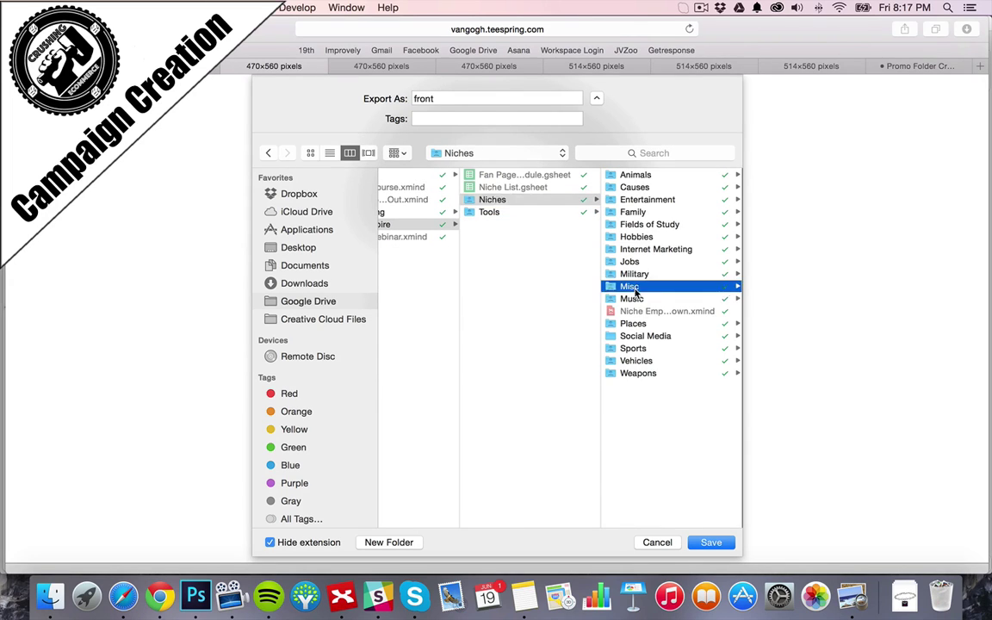
pyautogui.click(630, 199)
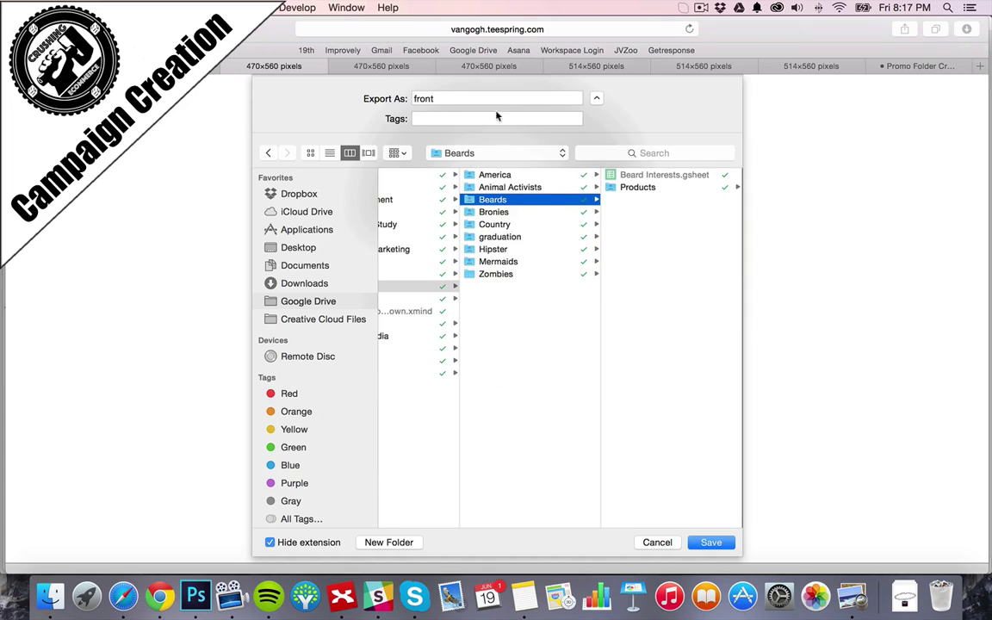
pyautogui.click(640, 189)
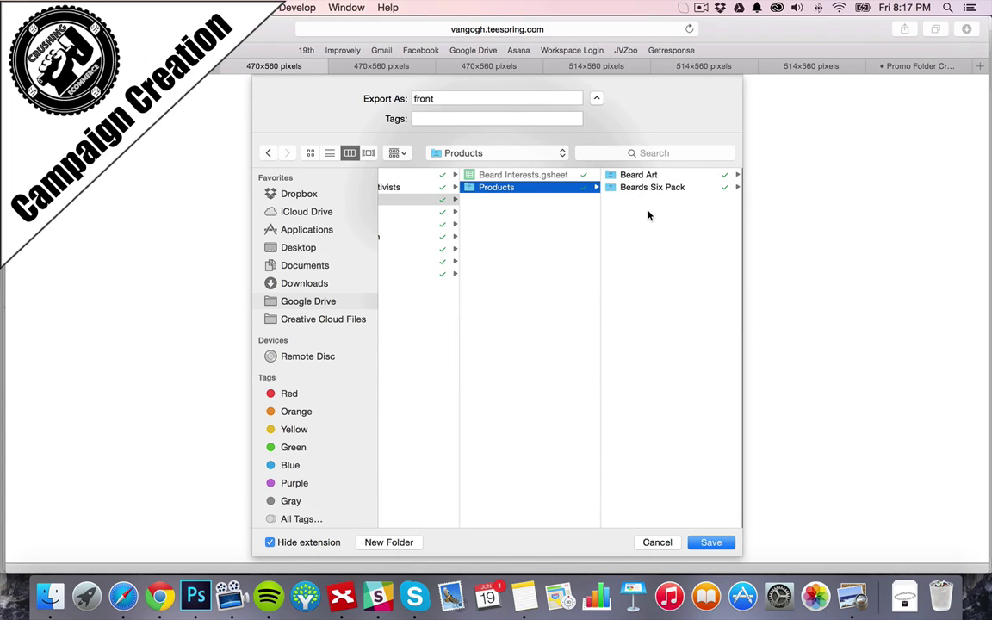
pyautogui.click(381, 540)
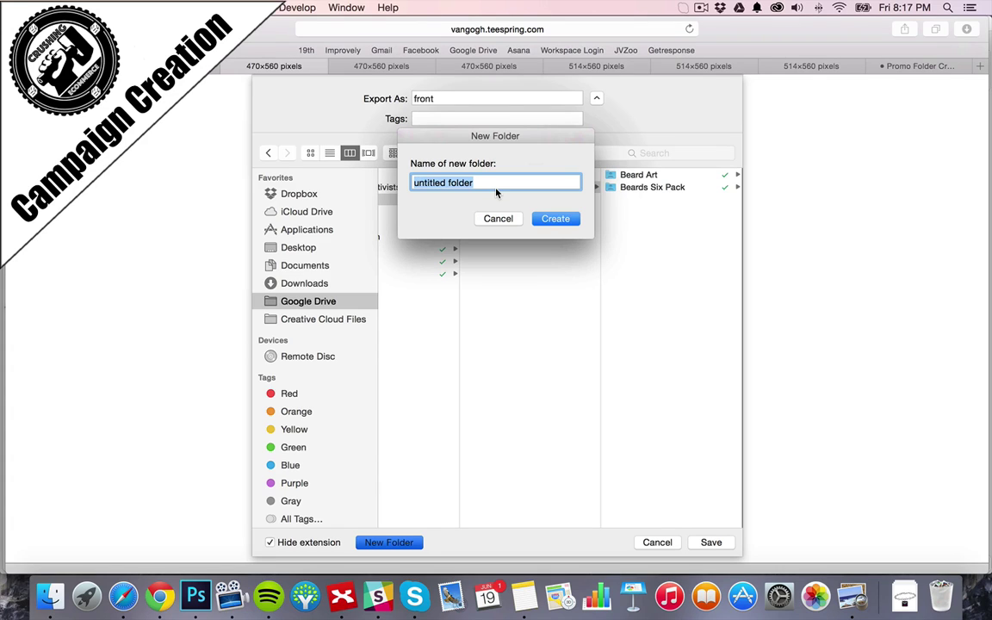
pyautogui.write('Beard99')
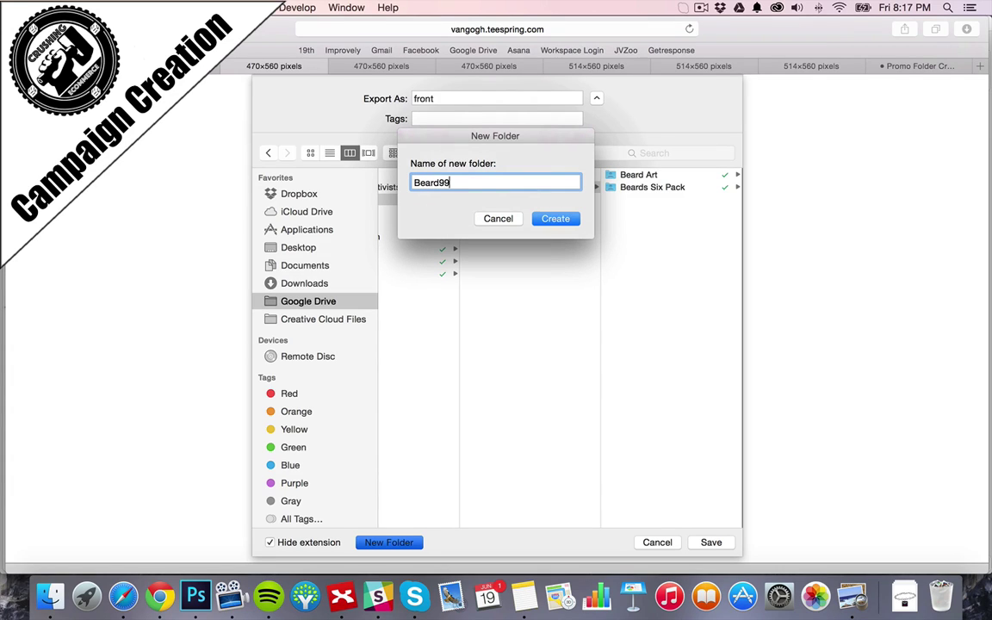
pyautogui.write('Problems')
pyautogui.press('BackSpace')
pyautogui.press('BackSpace')
pyautogui.press('BackSpace')
pyautogui.press('BackSpace')
pyautogui.press('BackSpace')
pyautogui.press('BackSpace')
pyautogui.press('BackSpace')
pyautogui.press('BackSpace')
pyautogui.press('BackSpace')
pyautogui.press('BackSpace')
pyautogui.press('BackSpace')
pyautogui.press('BackSpace')
pyautogui.press('BackSpace')
pyautogui.press('BackSpace')
pyautogui.press('BackSpace')
# Name the new folder 99Problems Bears and create it inside the beard Products folder.
pyautogui.write('99Probel')
pyautogui.press('BackSpace')
pyautogui.press('BackSpace')
pyautogui.write('lems Bears')
pyautogui.click(567, 221)
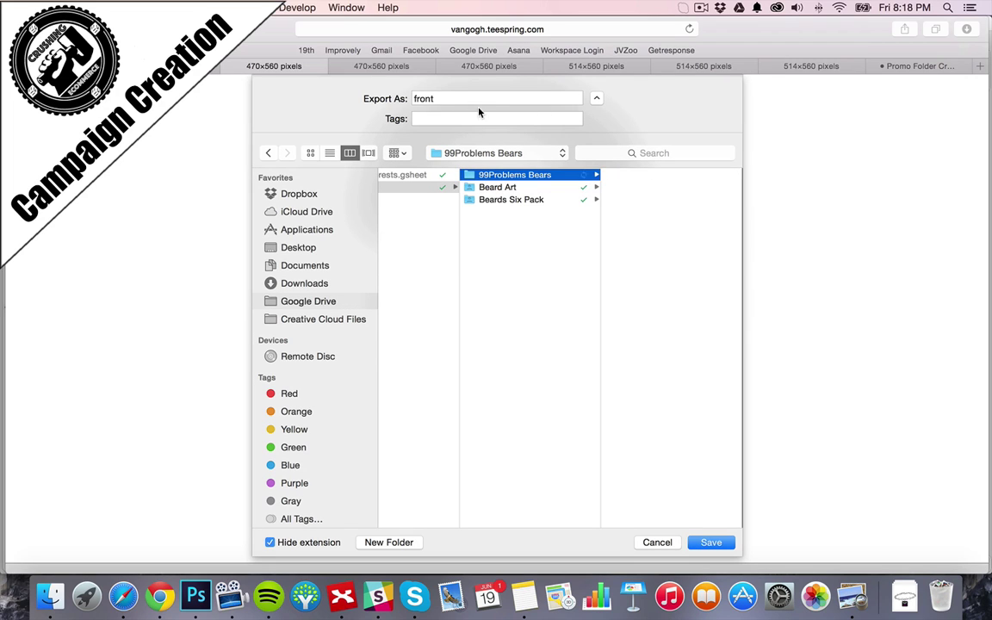
# Save the black T-shirt mockup image as blackshirt in the 99Problems Bears folder.
pyautogui.press('Tab')
pyautogui.write('blackshirt')
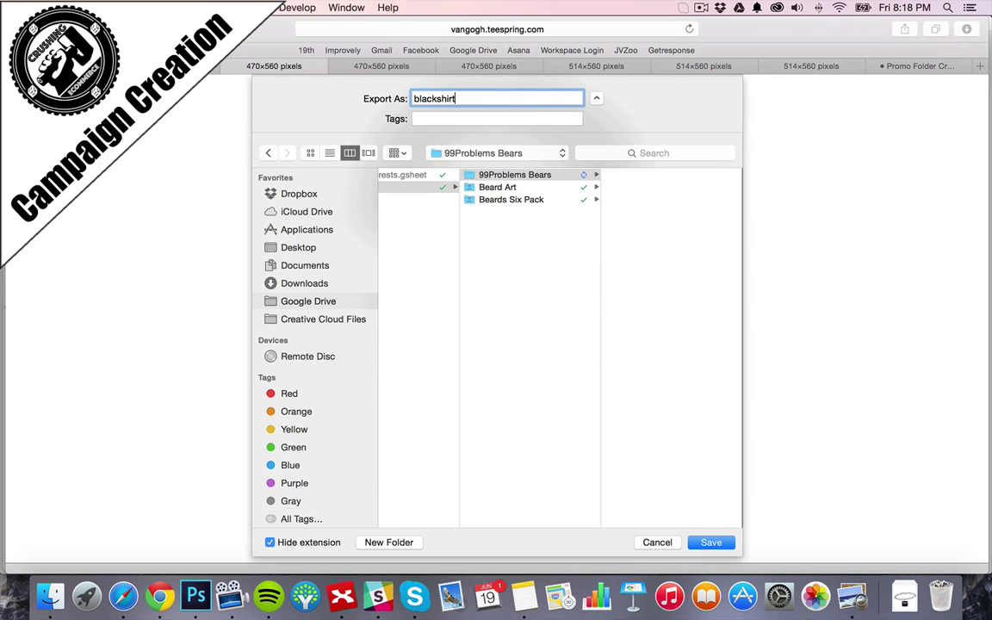
pyautogui.press('Return')
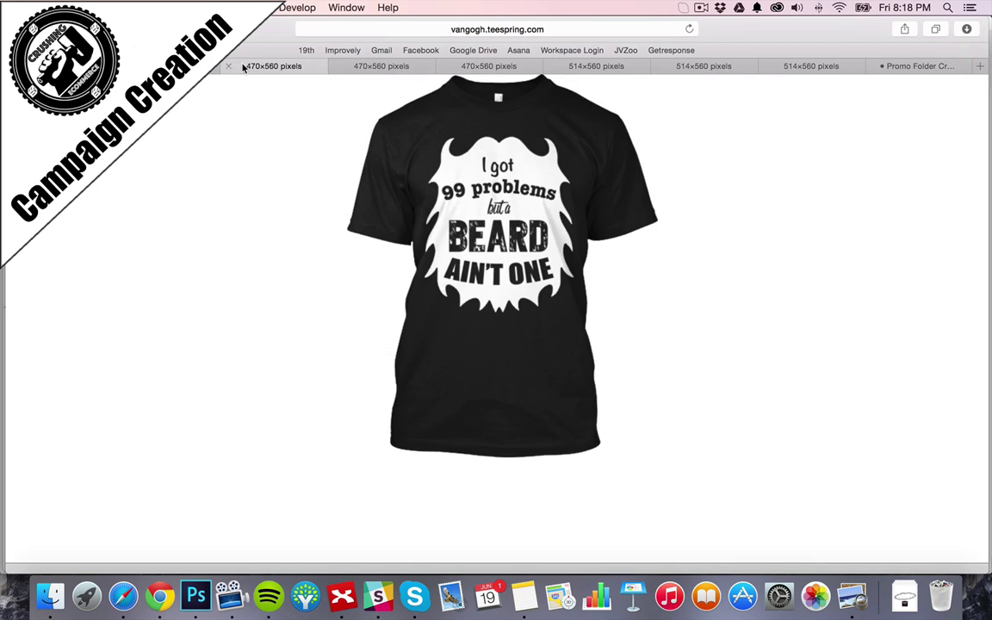
# Close the black T-shirt image and save the navy T-shirt mockup as navyshirt in the 99Problems Bears folder.
pyautogui.click(229, 67)
pyautogui.rightClick(532, 210)
pyautogui.click(568, 256)
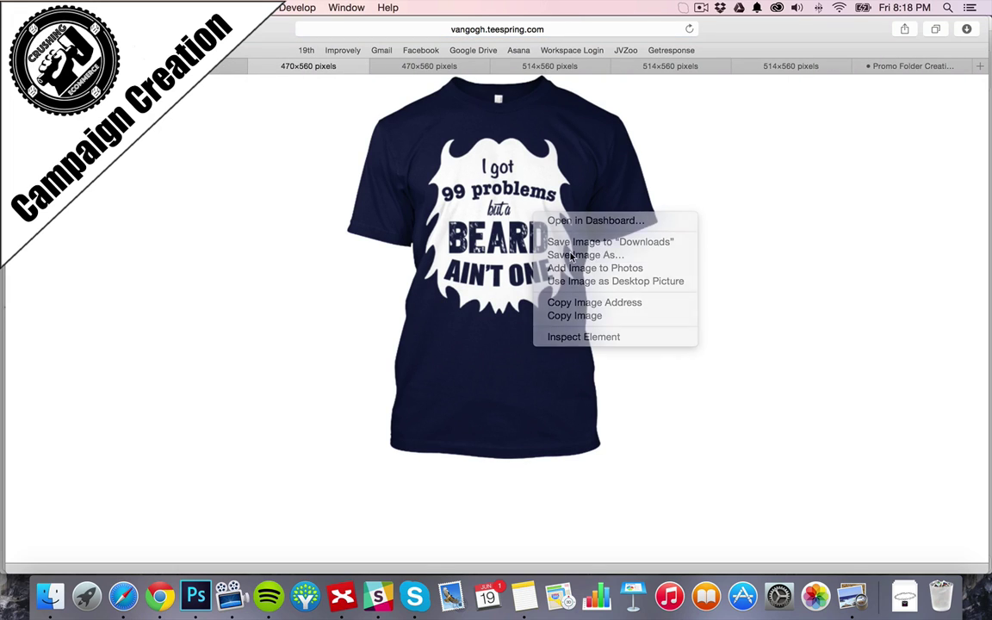
pyautogui.write('navyshirt')
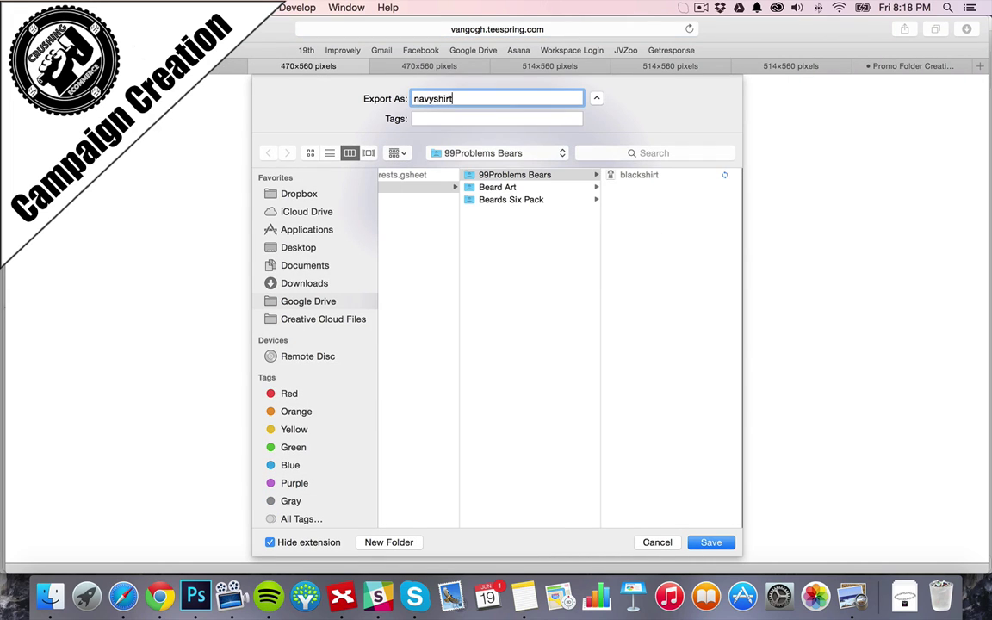
pyautogui.press('Return')
# Close the navy T-shirt image and save the green T-shirt mockup as greenshit in the 99Problems Bears folder.
pyautogui.click(256, 66)
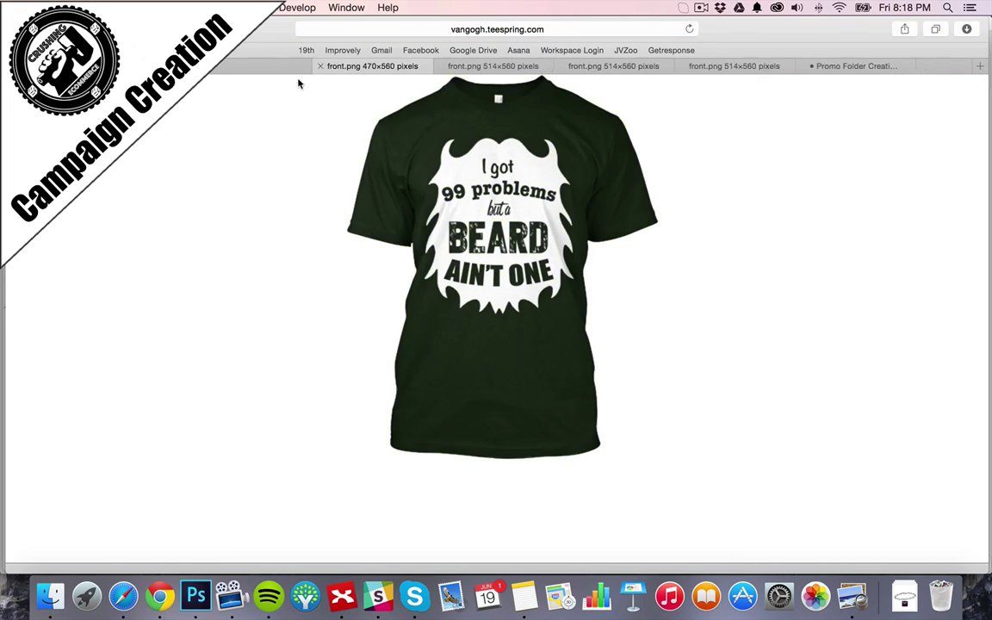
pyautogui.rightClick(431, 171)
pyautogui.click(473, 216)
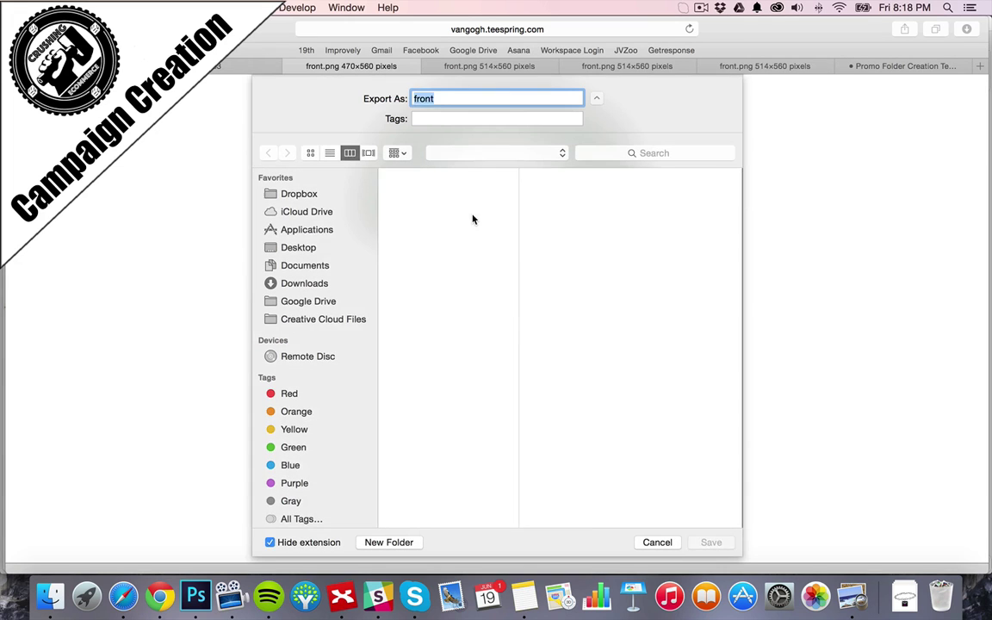
pyautogui.write('greenshirt')
pyautogui.press('Return')
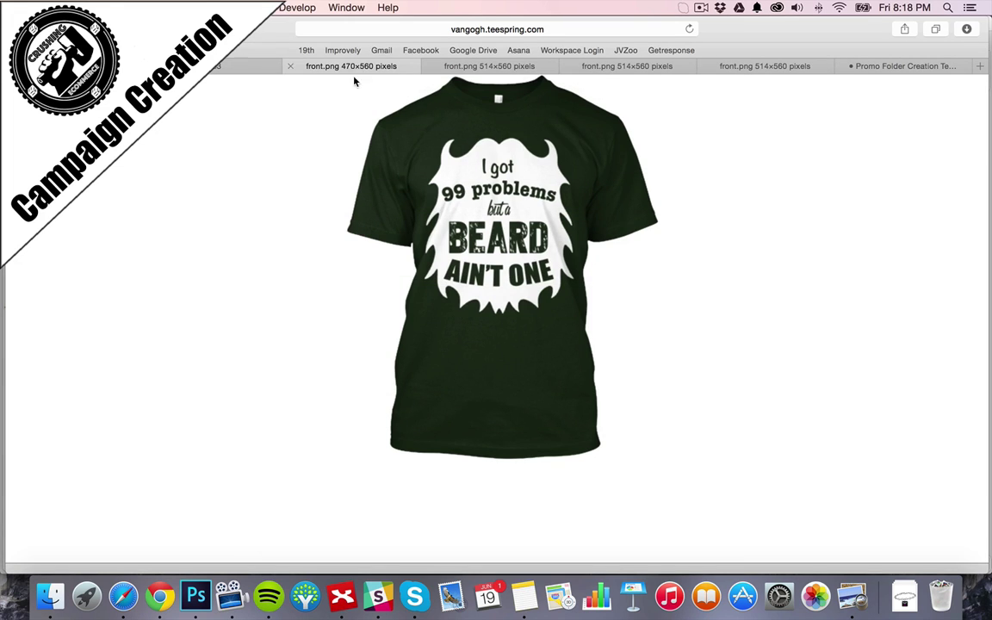
# Close the green T-shirt image and save the black hoodie mockup as blackhoodie in the 99Problems Bears folder.
pyautogui.click(291, 69)
pyautogui.rightClick(439, 193)
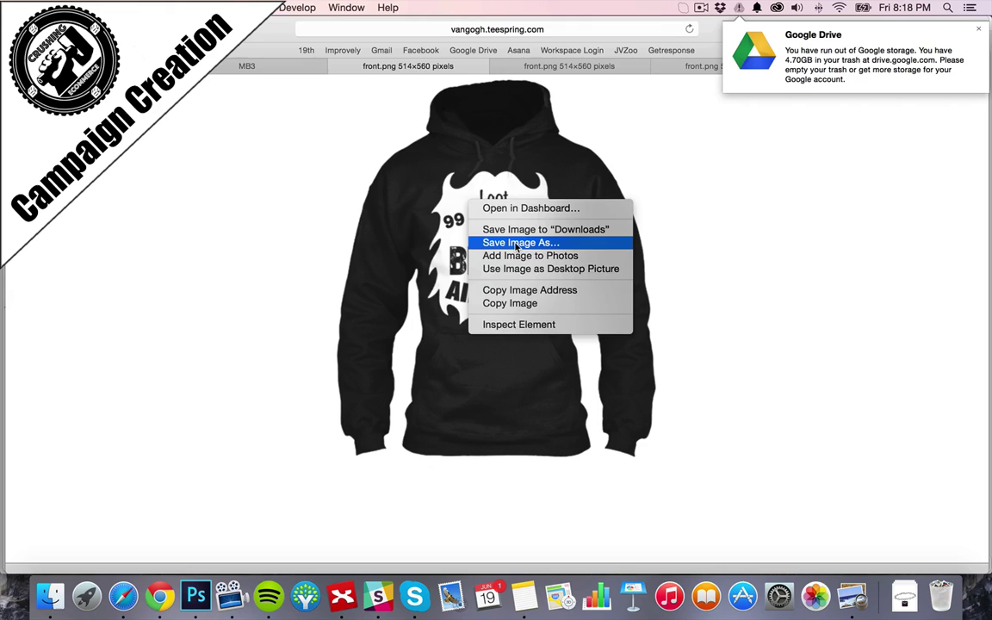
pyautogui.click(517, 240)
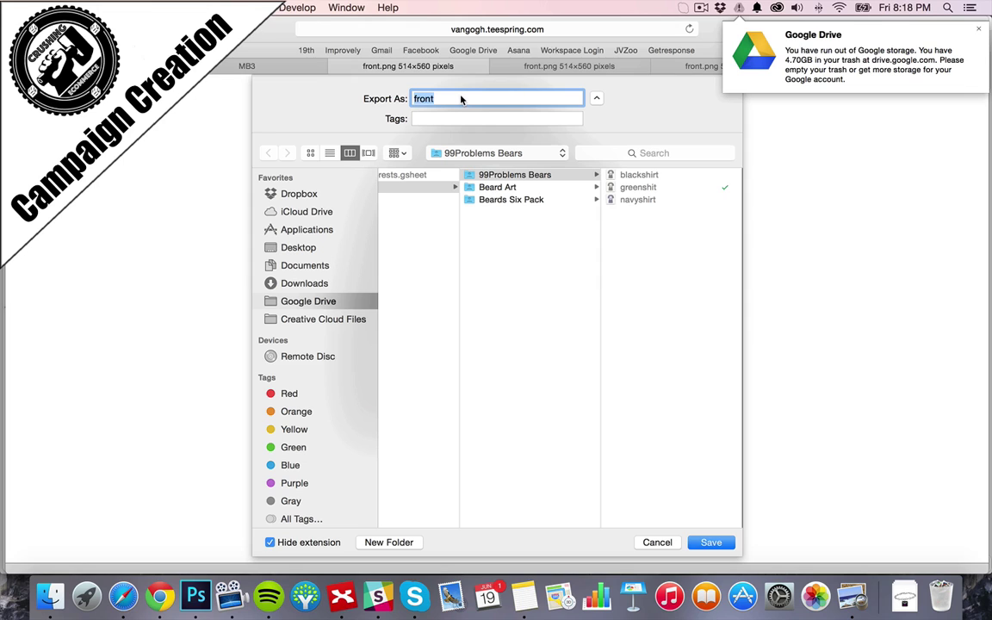
pyautogui.write('blackhoodie')
pyautogui.press('Return')
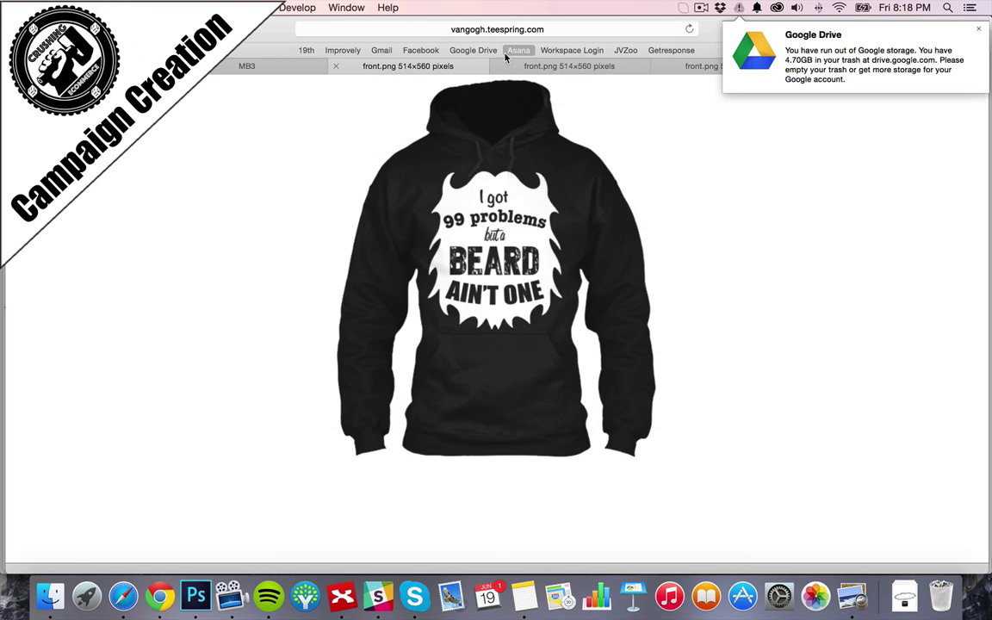
# Close the black hoodie image and save the navy hoodie mockup as navyhoodie in the 99Problems Bears folder.
pyautogui.click(336, 67)
pyautogui.rightClick(490, 206)
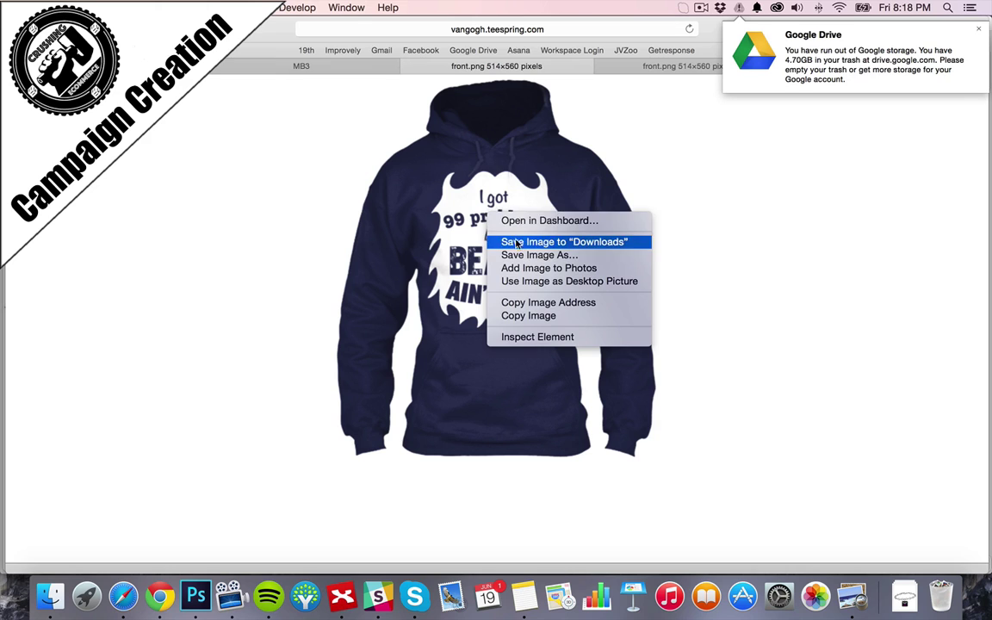
pyautogui.click(517, 254)
pyautogui.write('navyhoodie')
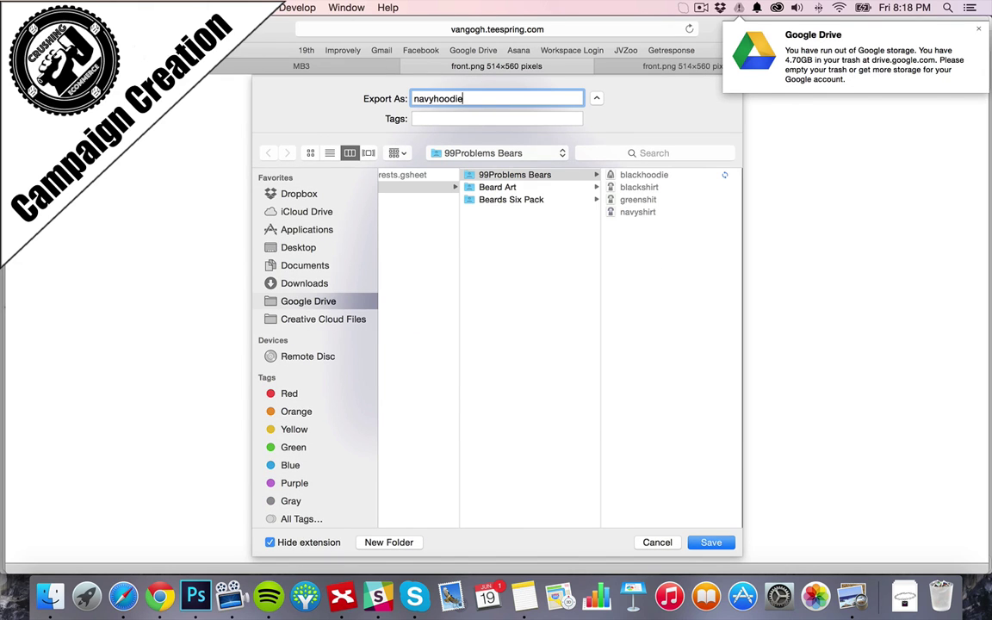
pyautogui.press('Return')
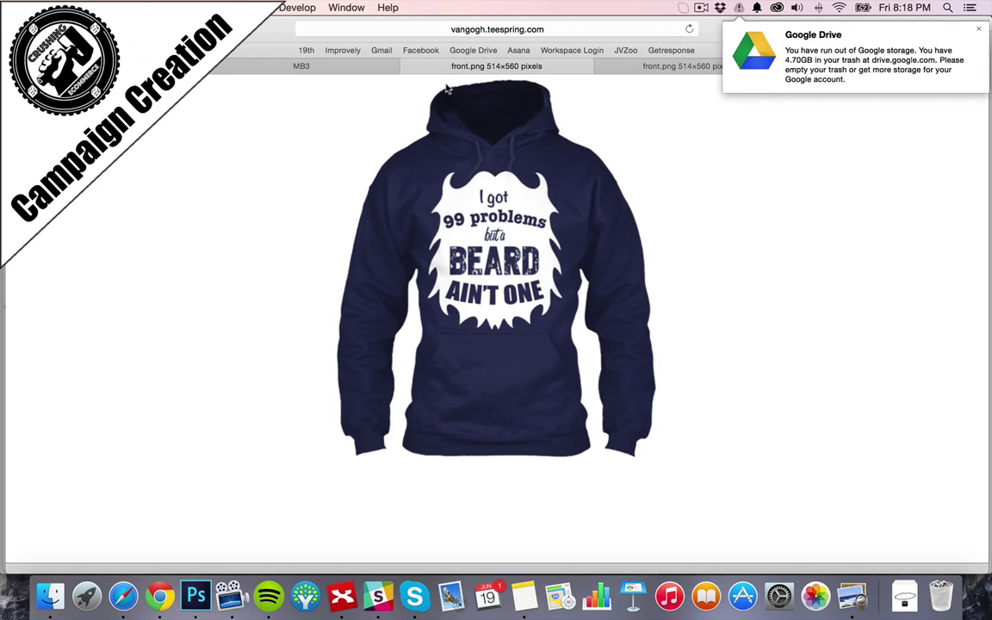
# Close the navy hoodie image and save the green hoodie mockup as greenhoodie in the 99Problems Bears folder.
pyautogui.click(376, 68)
pyautogui.rightClick(500, 209)
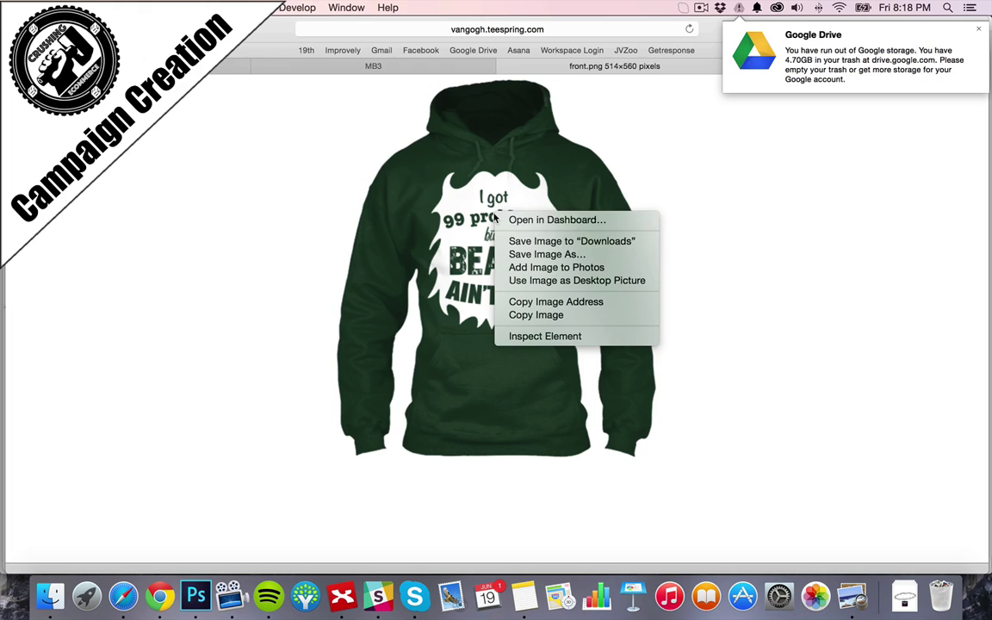
pyautogui.click(525, 255)
pyautogui.write('greenhoodie')
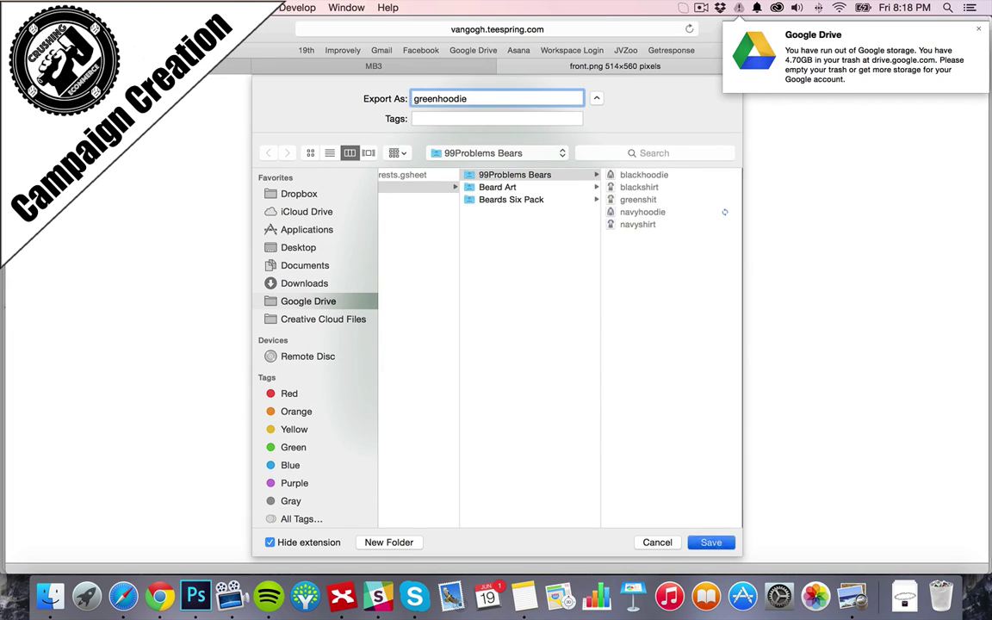
pyautogui.press('Return')
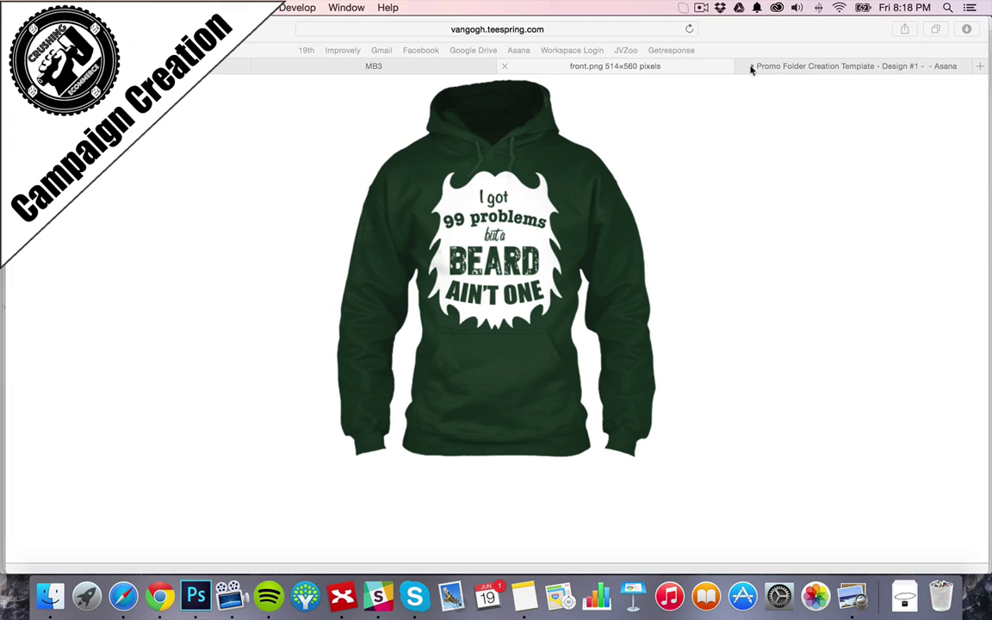
# Switch to Finder and go back from the Jurassic Park Welcome folder to the Niches folder.
pyautogui.click(50, 596)
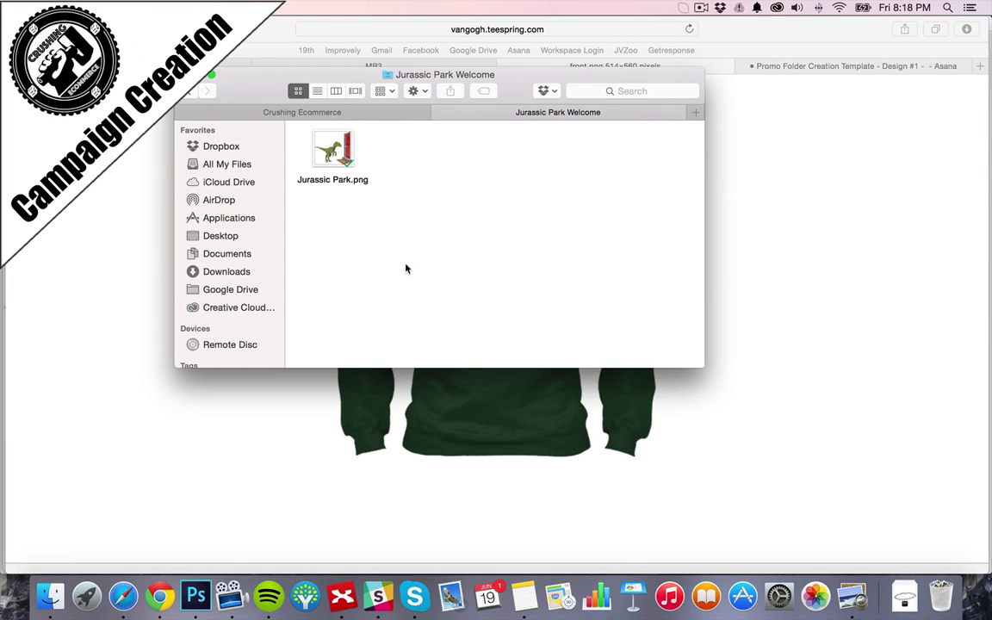
pyautogui.click(189, 91)
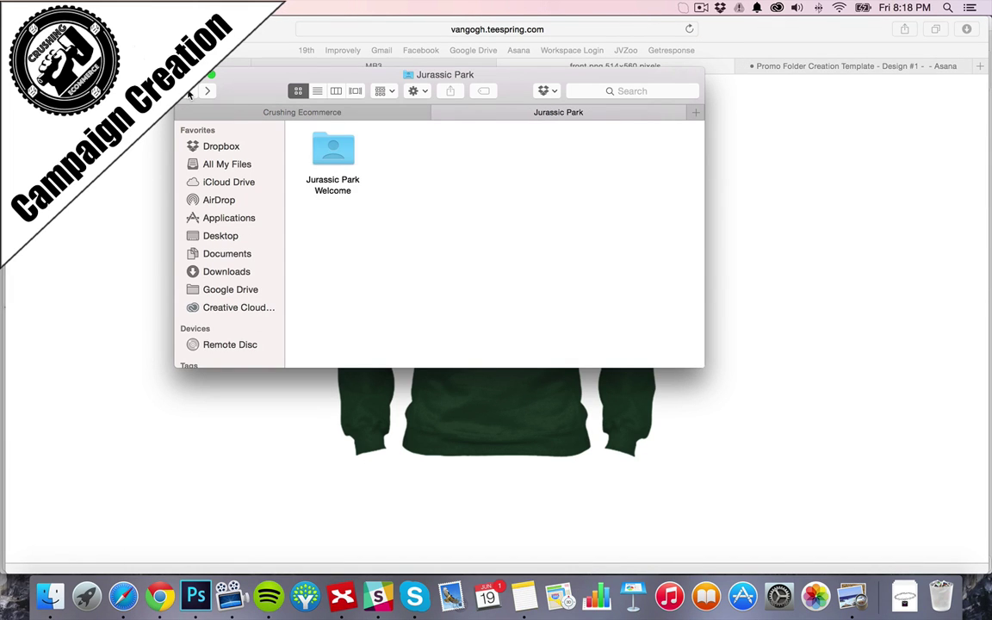
pyautogui.click(188, 91)
pyautogui.click(189, 91)
pyautogui.click(189, 92)
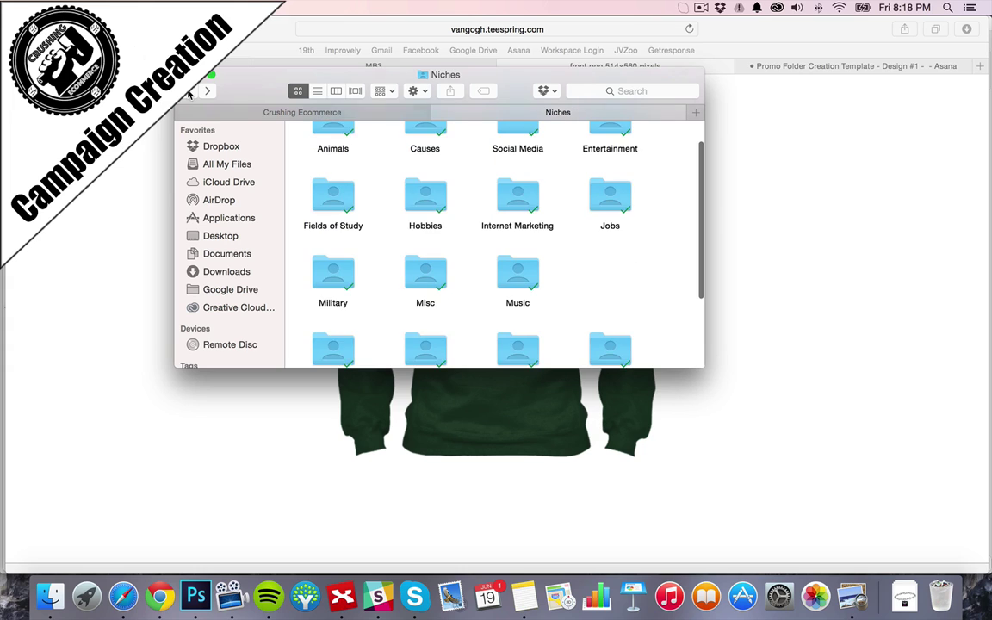
pyautogui.scroll(2, 521, 231)
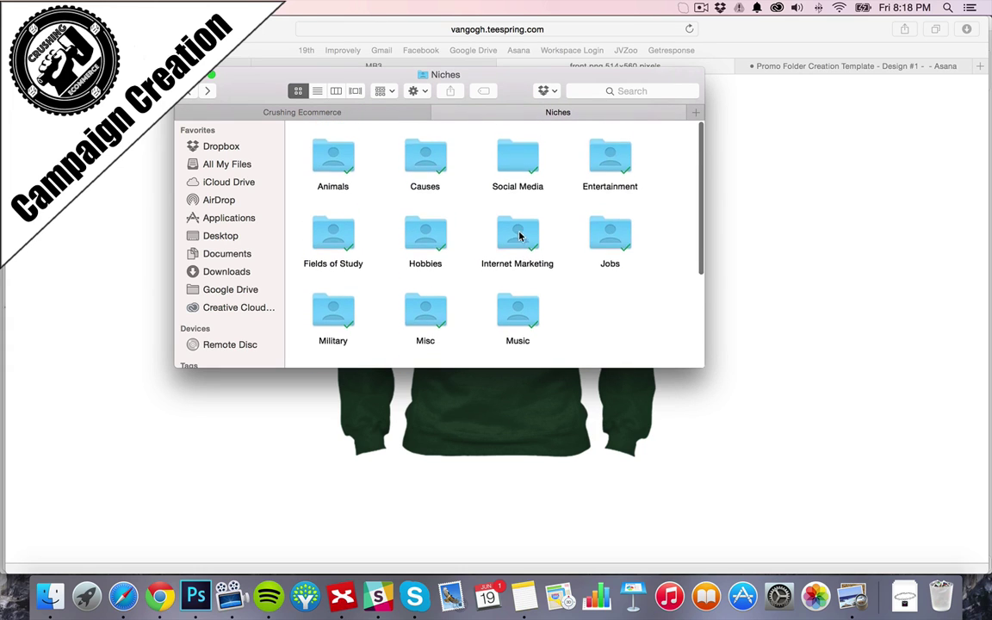
# Open Misc > Beards > Products > 99Problems Bears to review the saved mockup images.
pyautogui.doubleClick(446, 308)
pyautogui.doubleClick(329, 150)
pyautogui.click(437, 156)
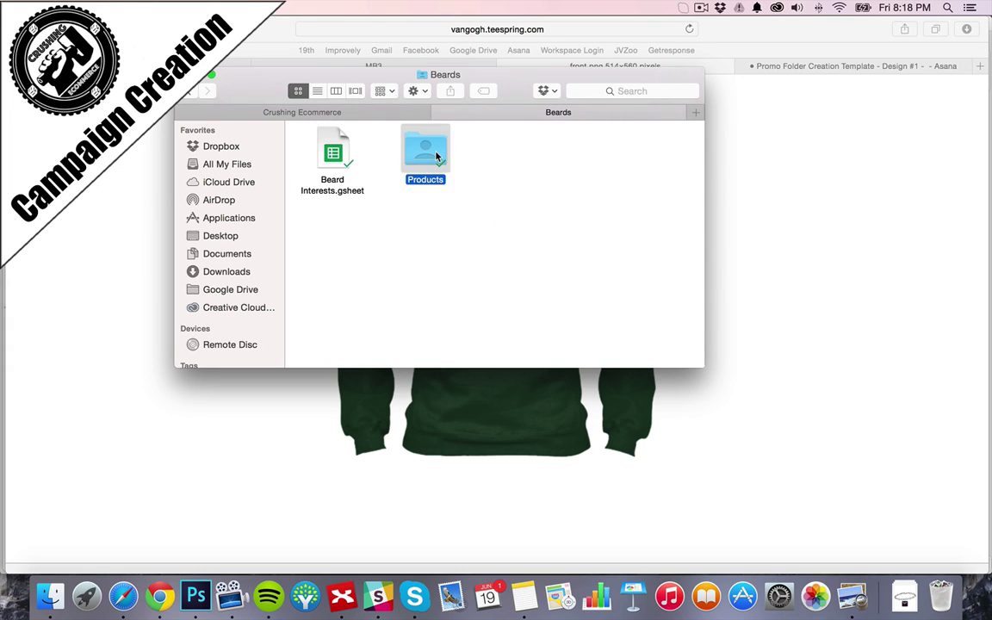
pyautogui.doubleClick(437, 156)
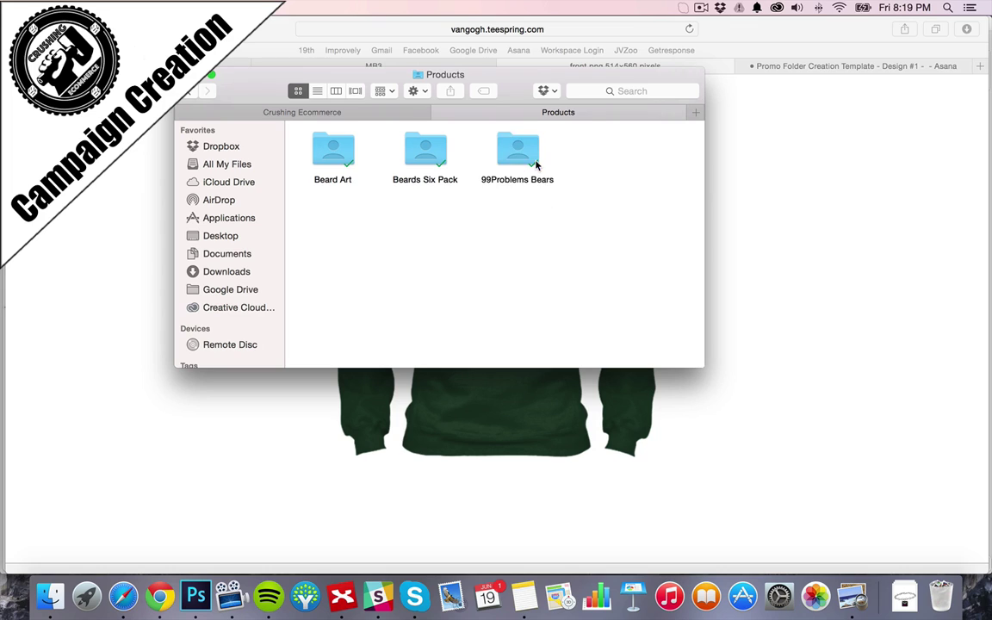
pyautogui.doubleClick(534, 160)
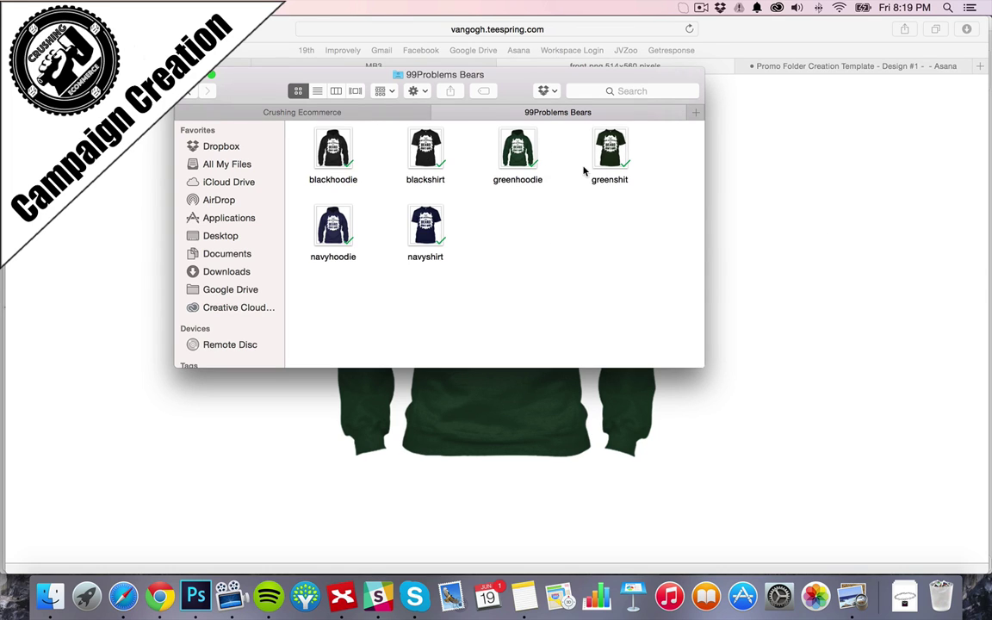
# Return to Asana in the browser and open the T-Shirt Campaign Creation - Template project.
pyautogui.click(818, 258)
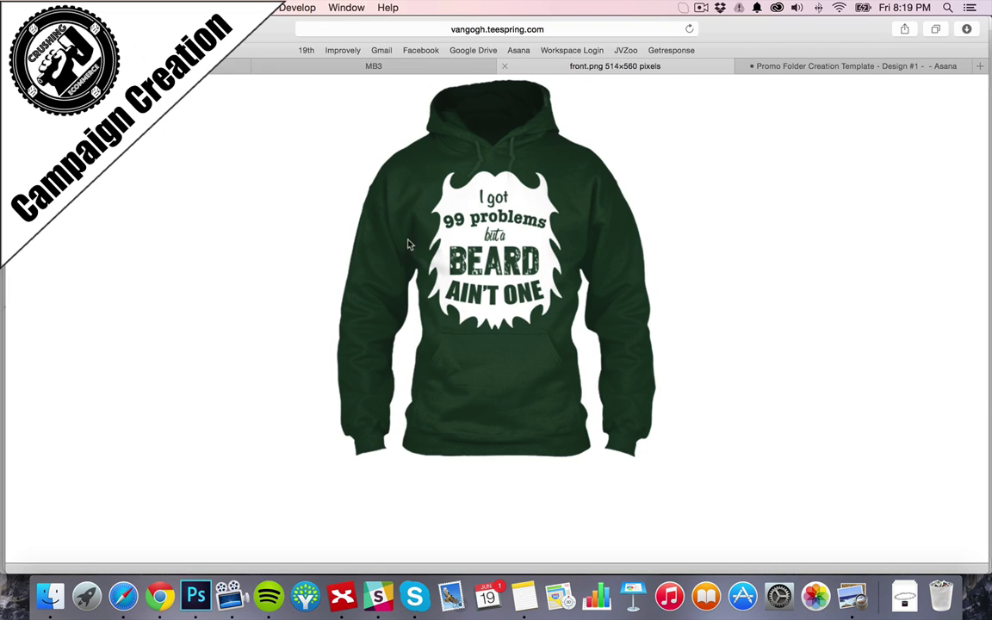
pyautogui.click(799, 66)
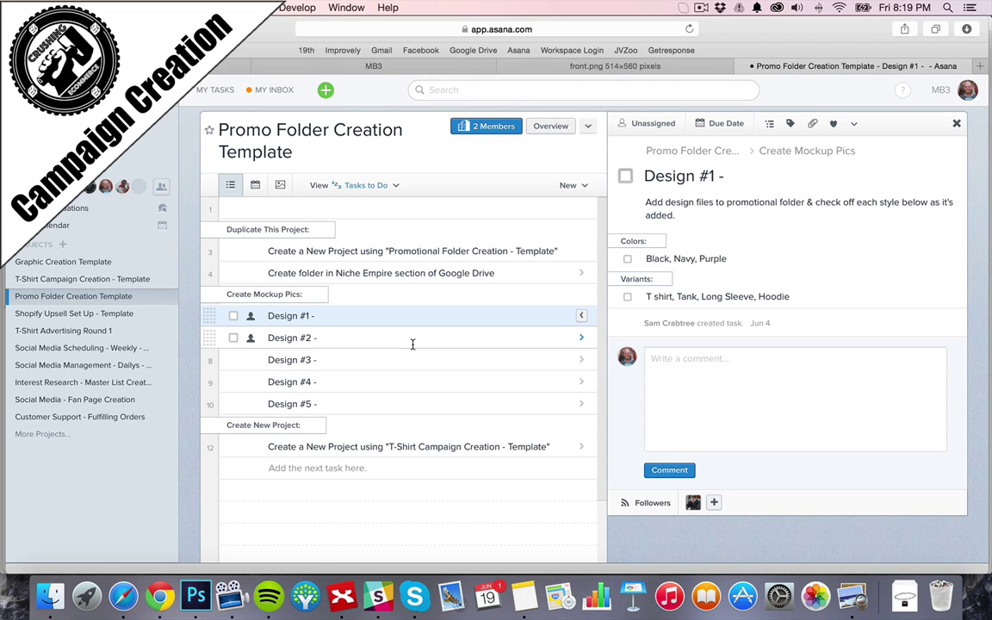
pyautogui.click(120, 279)
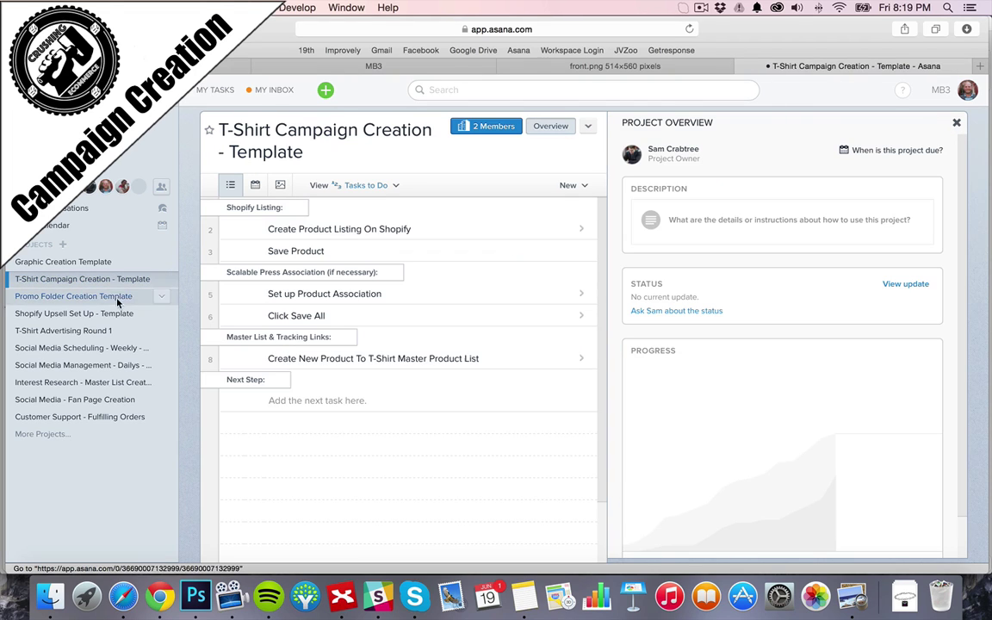
# Open the Create Product Listing On Shopify task and examine its headline, description, product image, pricing and URL instructions plus its subtasks.
pyautogui.click(379, 229)
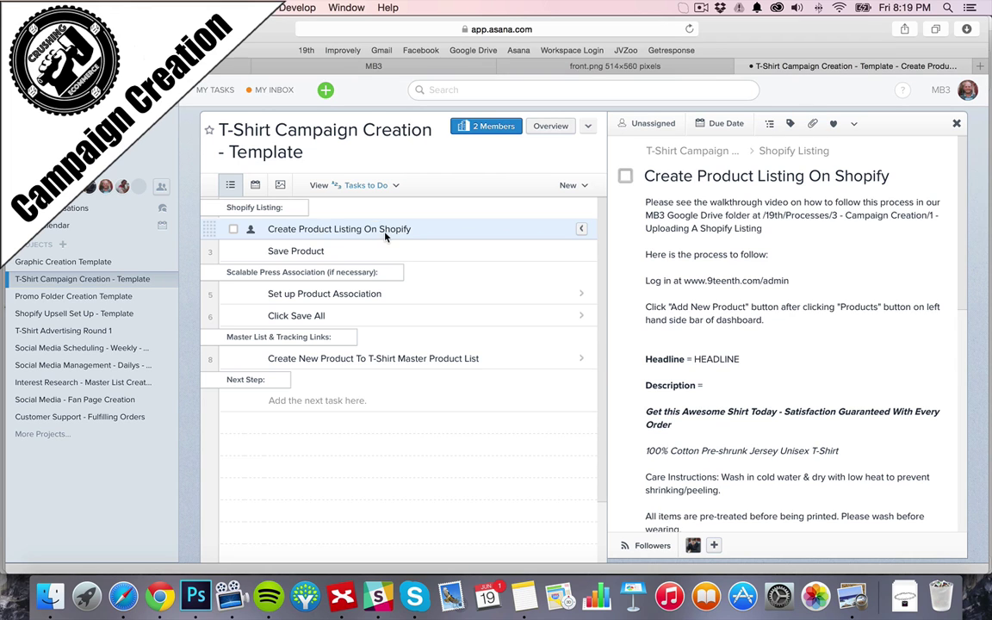
pyautogui.scroll(-2, 764, 276)
pyautogui.scroll(-5, 764, 276)
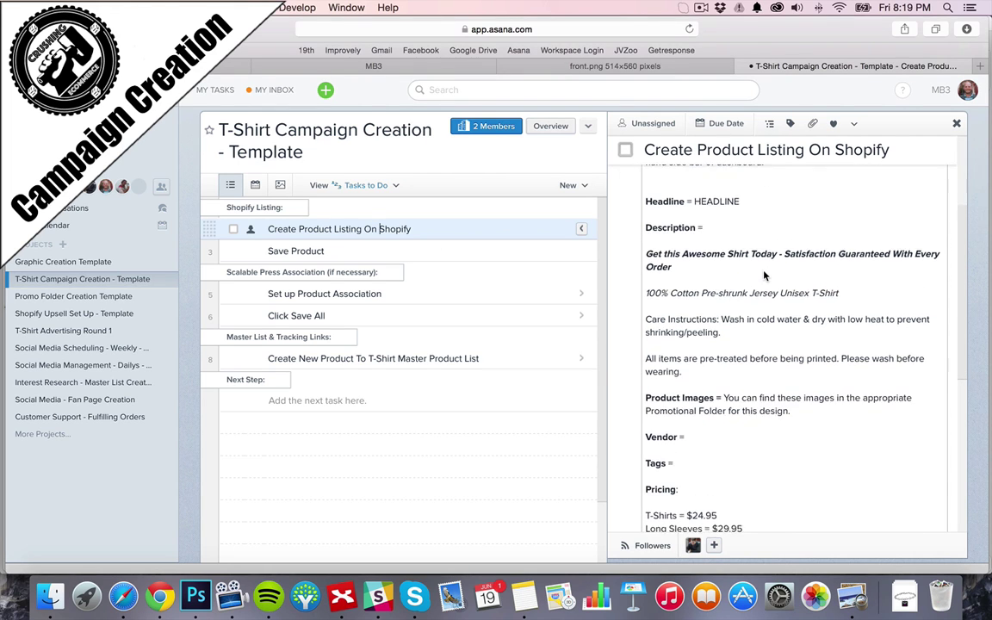
pyautogui.scroll(-2, 759, 280)
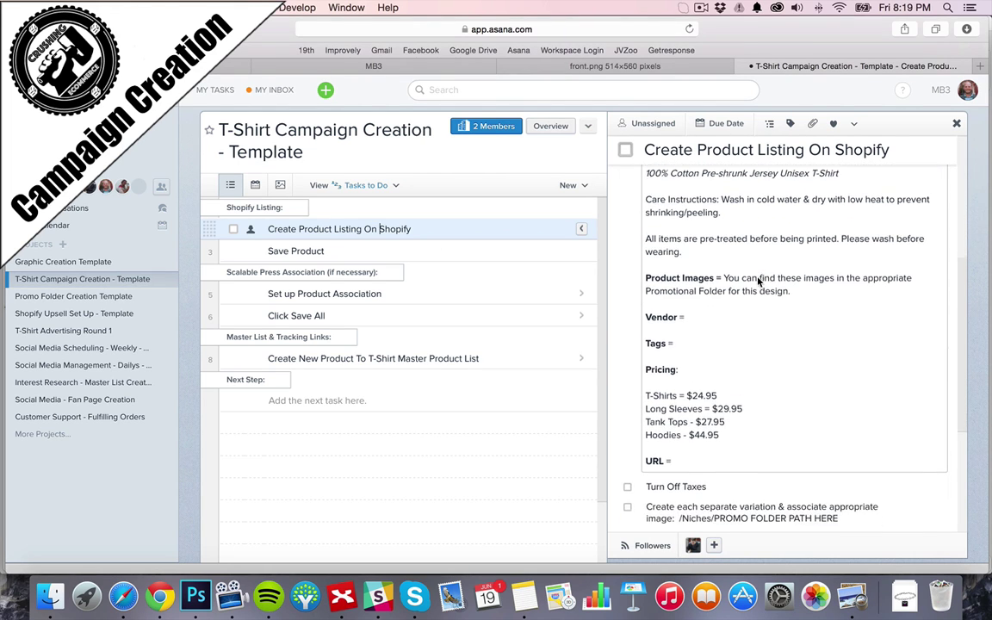
pyautogui.scroll(6, 754, 284)
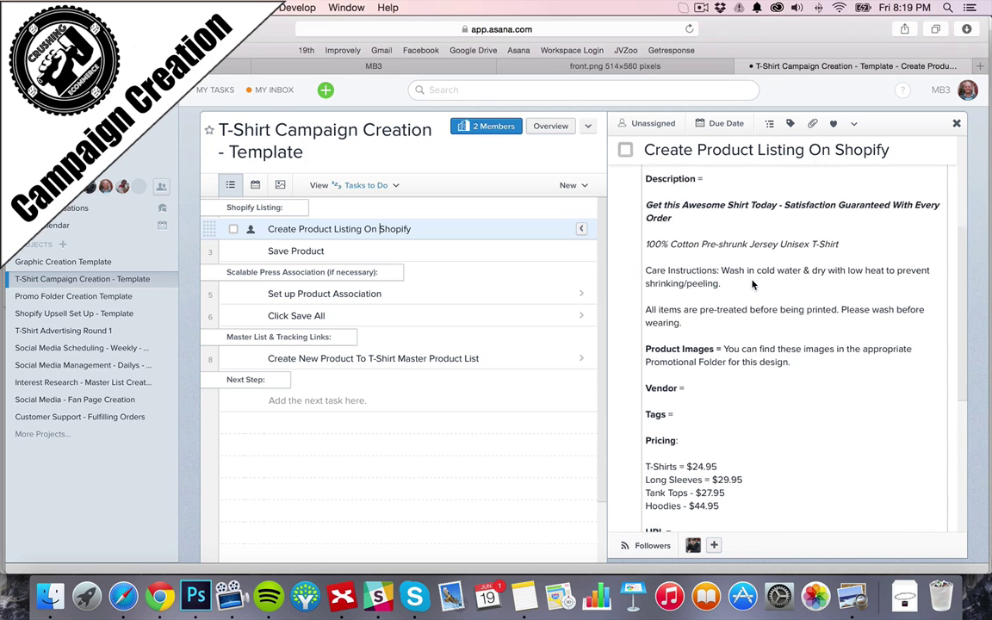
pyautogui.scroll(-7, 751, 293)
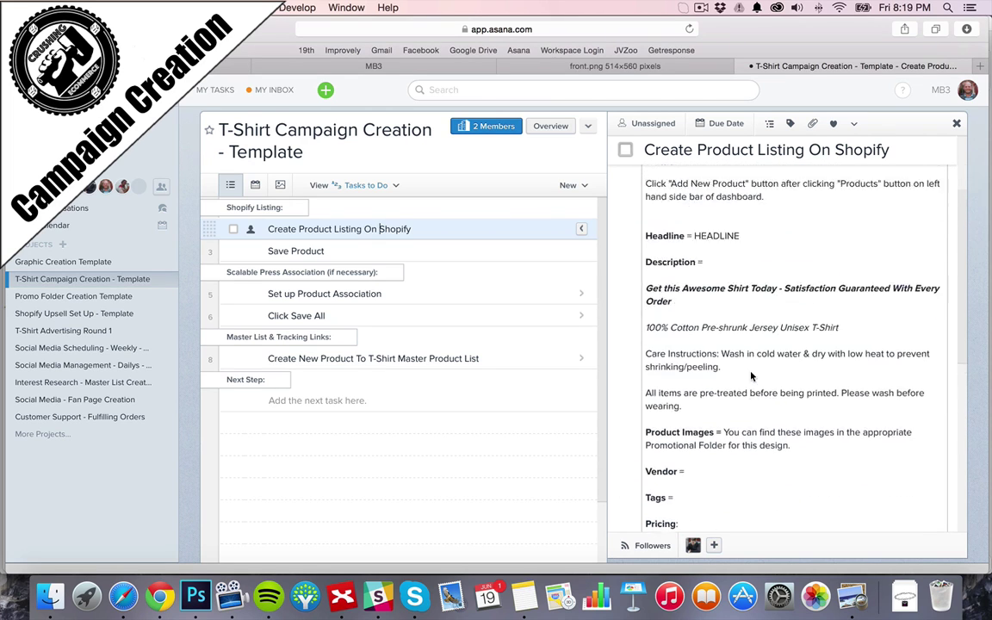
pyautogui.scroll(8, 755, 369)
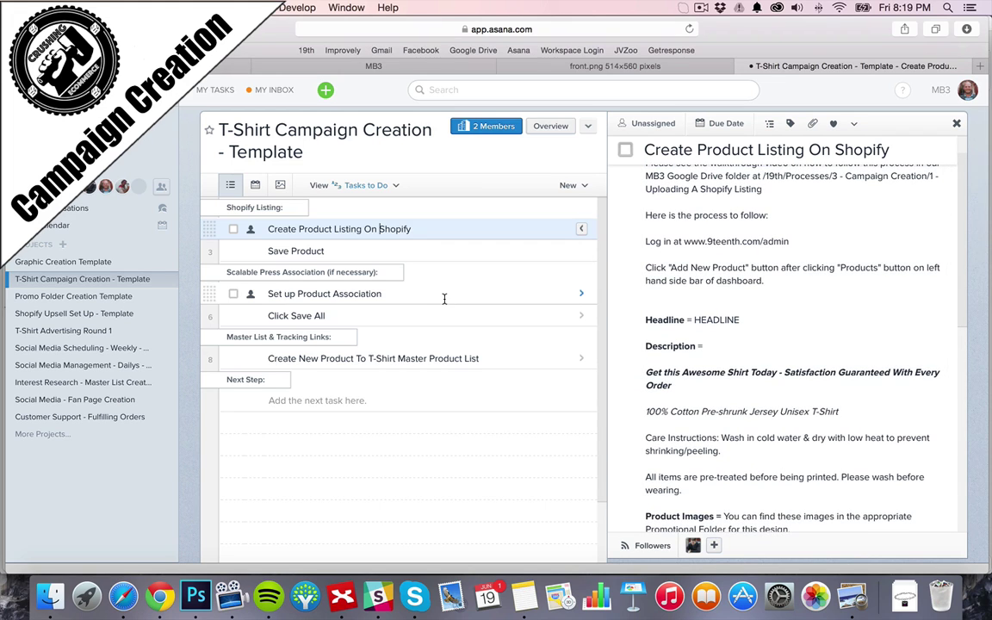
pyautogui.scroll(-2, 379, 292)
pyautogui.scroll(-4, 687, 310)
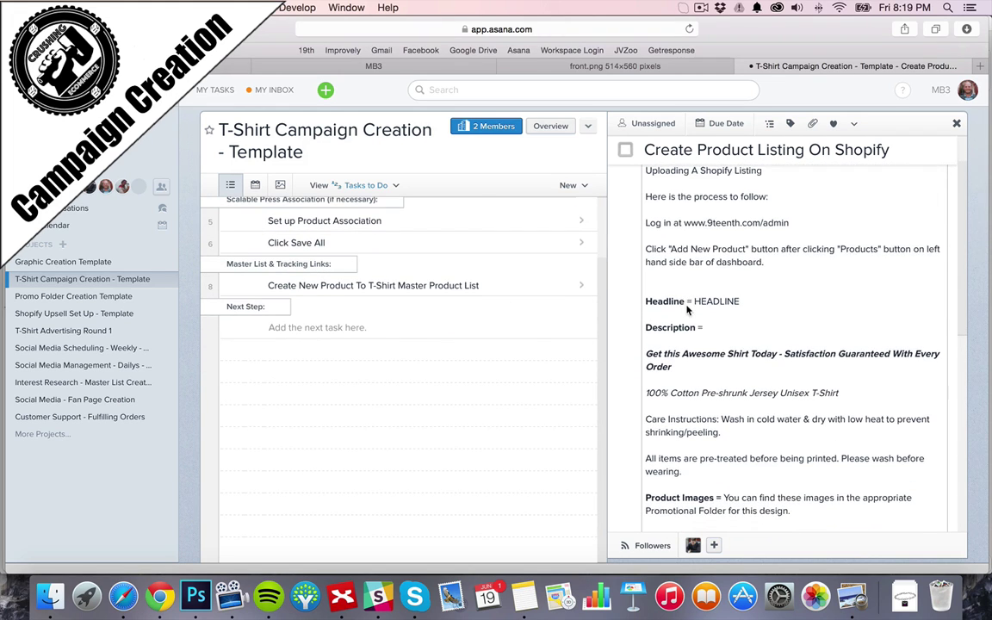
pyautogui.scroll(5, 687, 310)
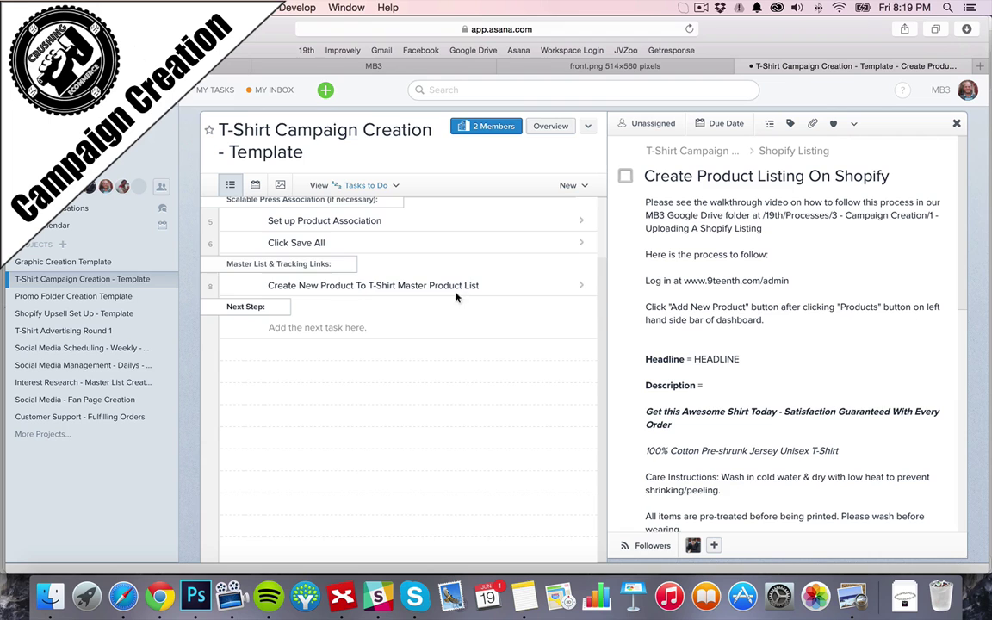
pyautogui.scroll(2, 305, 237)
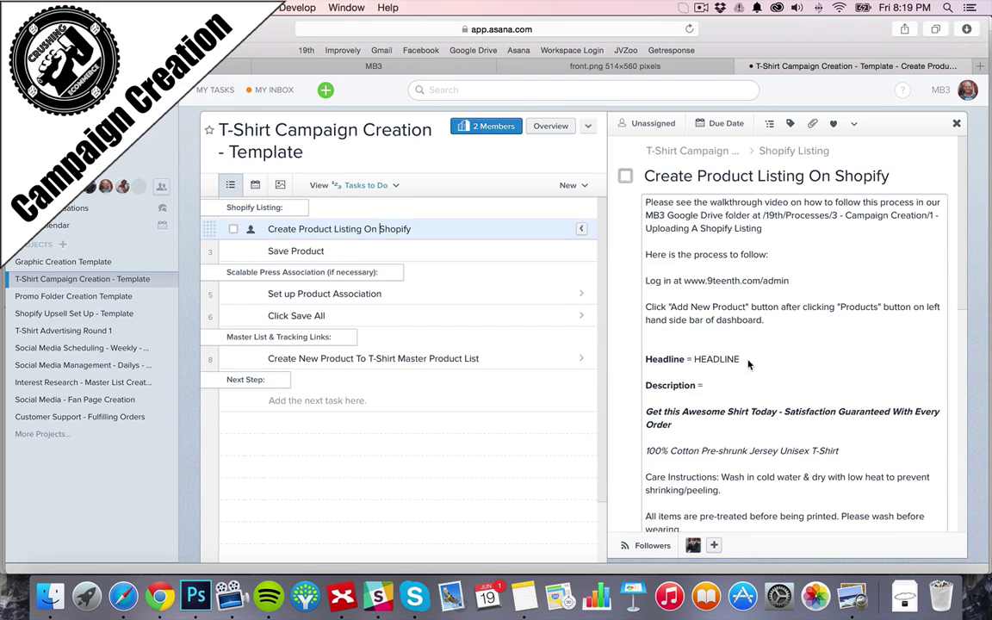
pyautogui.scroll(-5, 672, 322)
pyautogui.scroll(-2, 328, 186)
pyautogui.scroll(2, 306, 211)
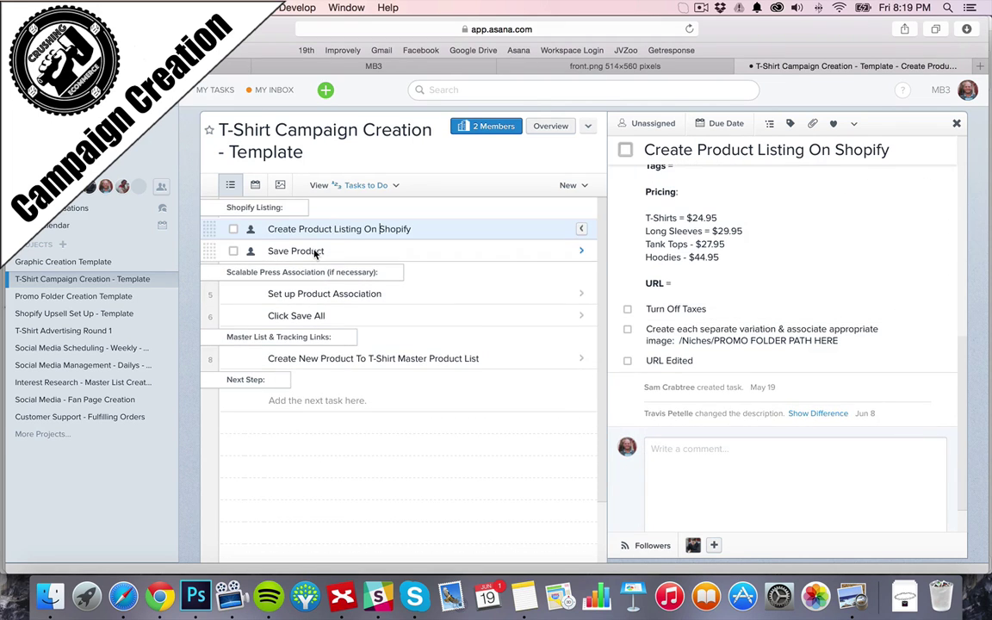
# Review the Save Product, Set up Product Association and Create New Product To T-Shirt Master Product List tasks in turn.
pyautogui.click(316, 252)
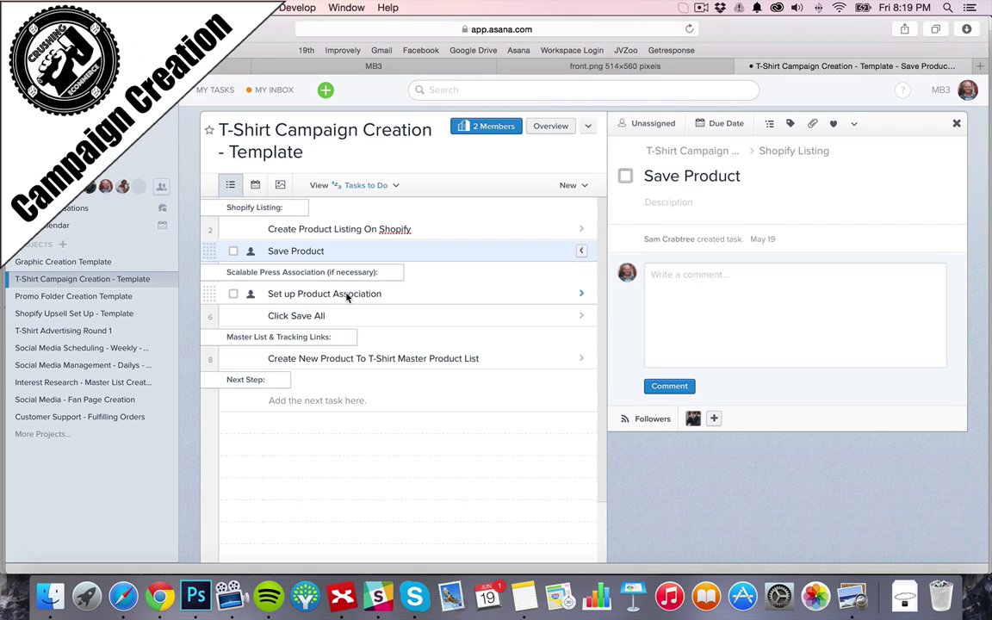
pyautogui.click(348, 296)
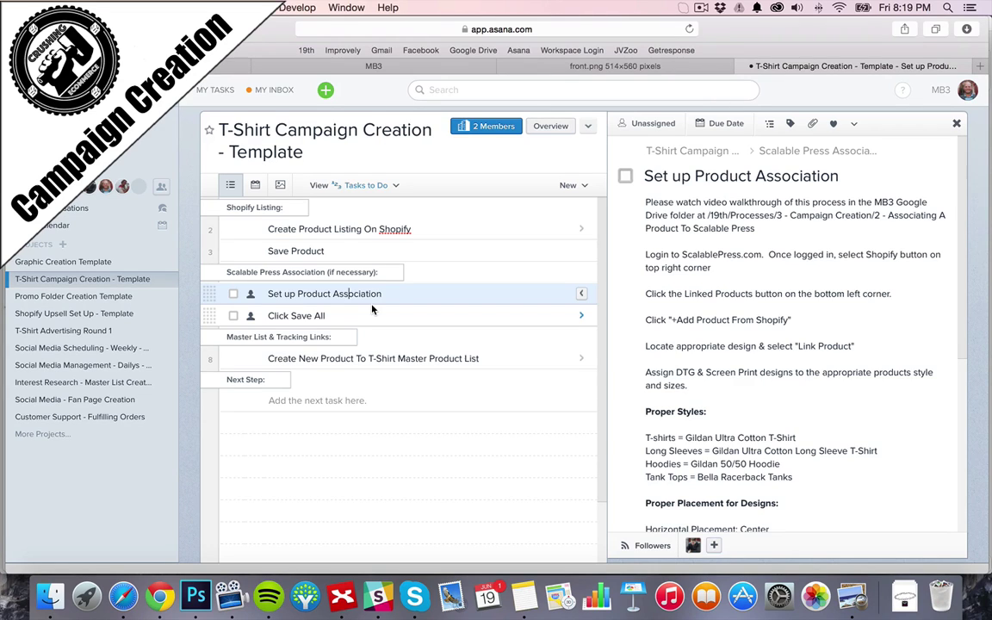
pyautogui.click(383, 359)
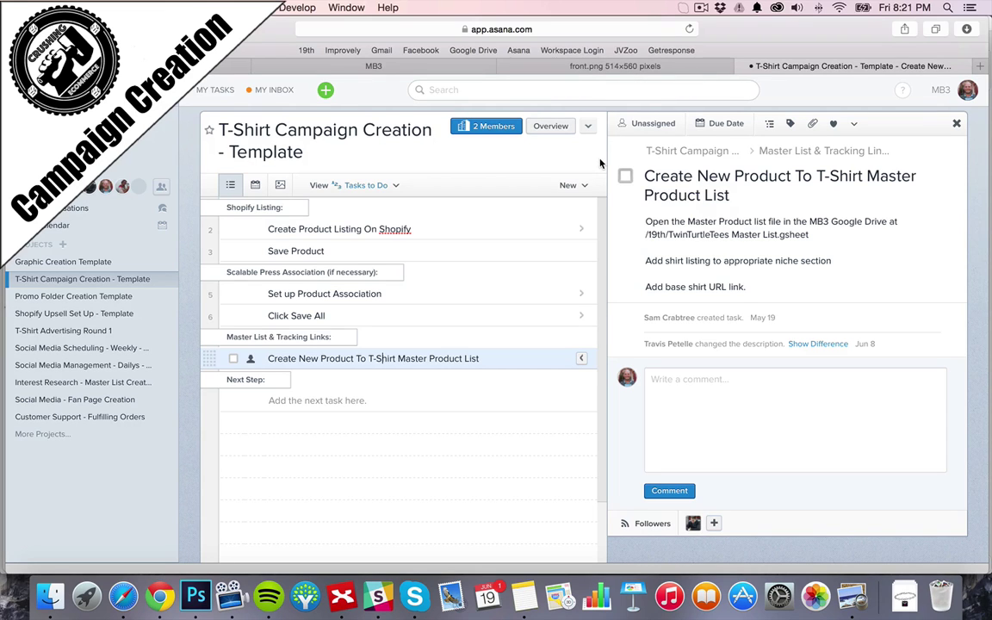
# Switch to the MB3 calendar in Teamup to look over the team's weekly campaign schedule.
pyautogui.click(397, 62)
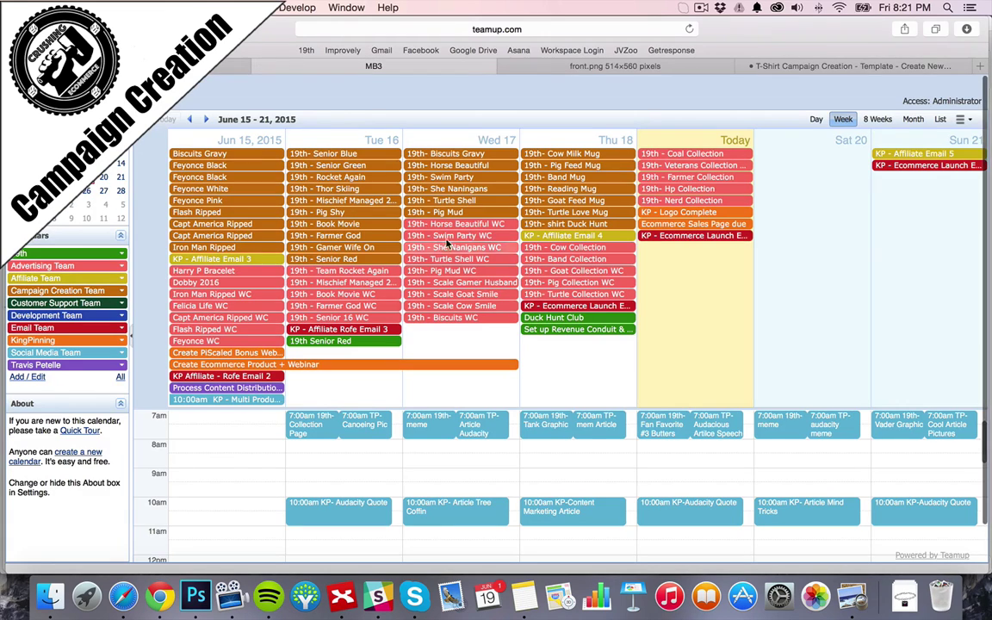